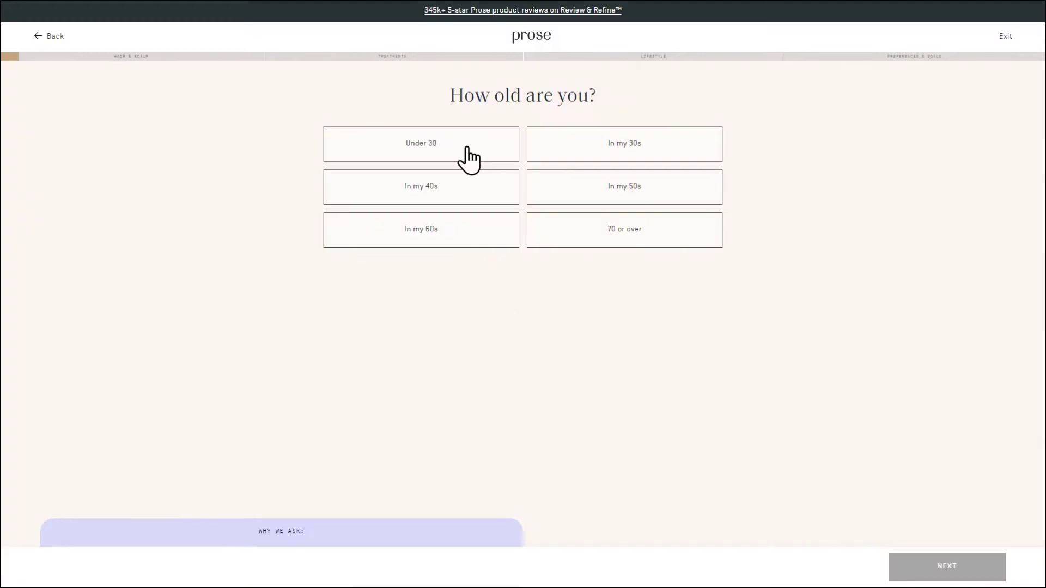
# Answer the Prose hair quiz through age, texture, length, oiliness and split ends (Yes, plenty)
pyautogui.click(468, 159)
pyautogui.click(599, 159)
pyautogui.click(997, 561)
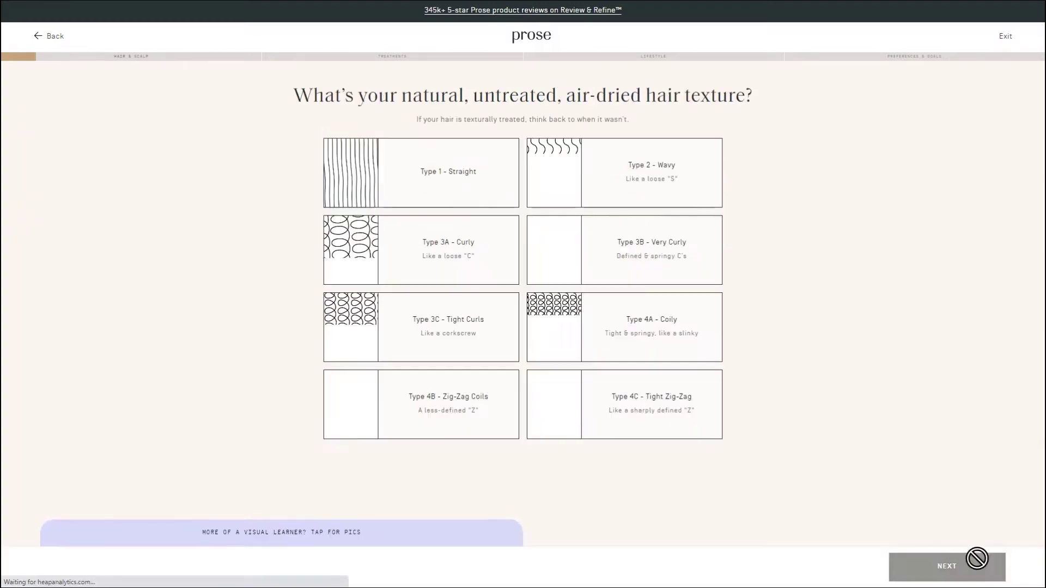
pyautogui.click(461, 197)
pyautogui.click(947, 566)
pyautogui.click(523, 272)
pyautogui.click(947, 566)
pyautogui.click(586, 297)
pyautogui.click(946, 567)
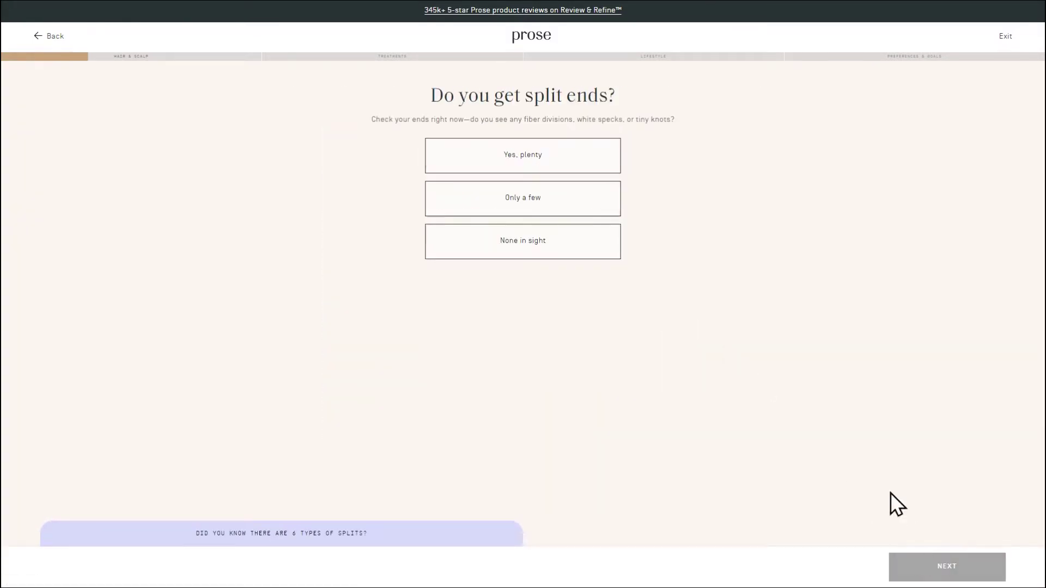
pyautogui.click(523, 155)
# Take the Alpha-H skin quiz, choosing Reduce fine lines & wrinkles and None of the above
pyautogui.click(425, 364)
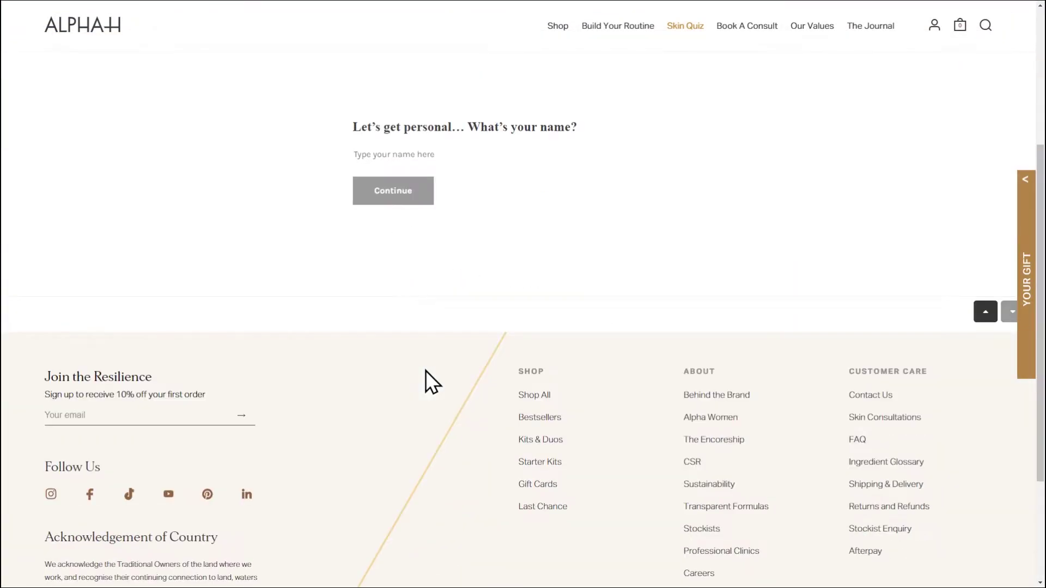
pyautogui.write('OK')
pyautogui.click(393, 191)
pyautogui.click(408, 188)
pyautogui.click(413, 189)
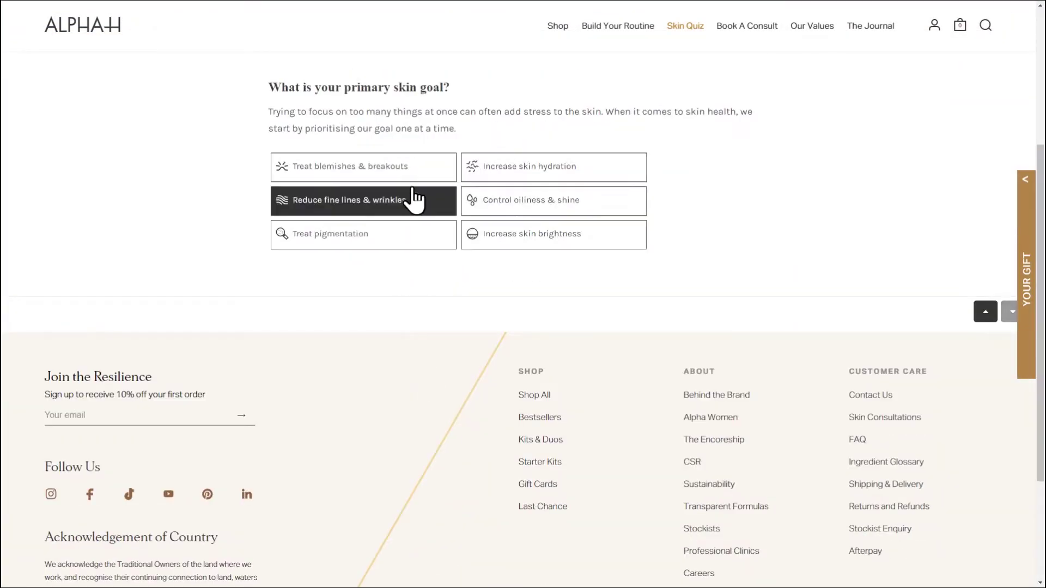
pyautogui.click(523, 206)
# Answer the Brevite backpack quiz with Camera Backpack and Runner, then bring up Floradapt's quiz
pyautogui.click(428, 247)
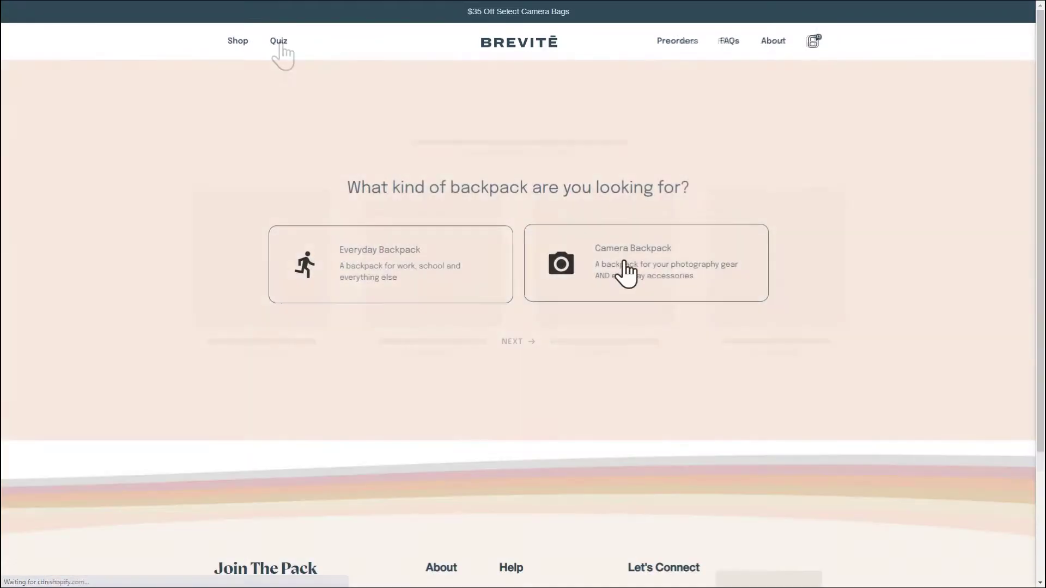
pyautogui.click(620, 269)
pyautogui.click(541, 299)
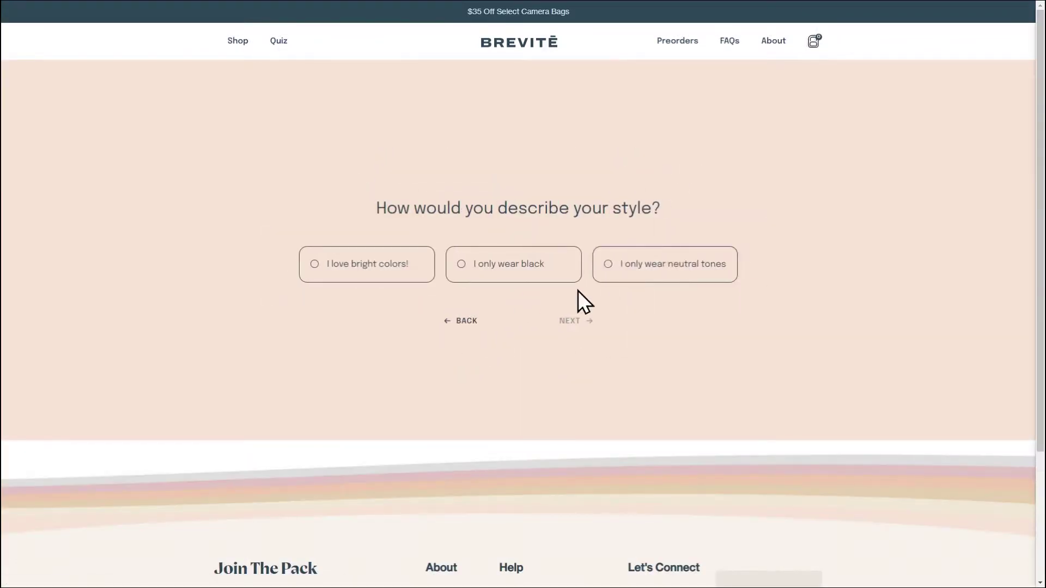
pyautogui.click(545, 273)
pyautogui.click(468, 272)
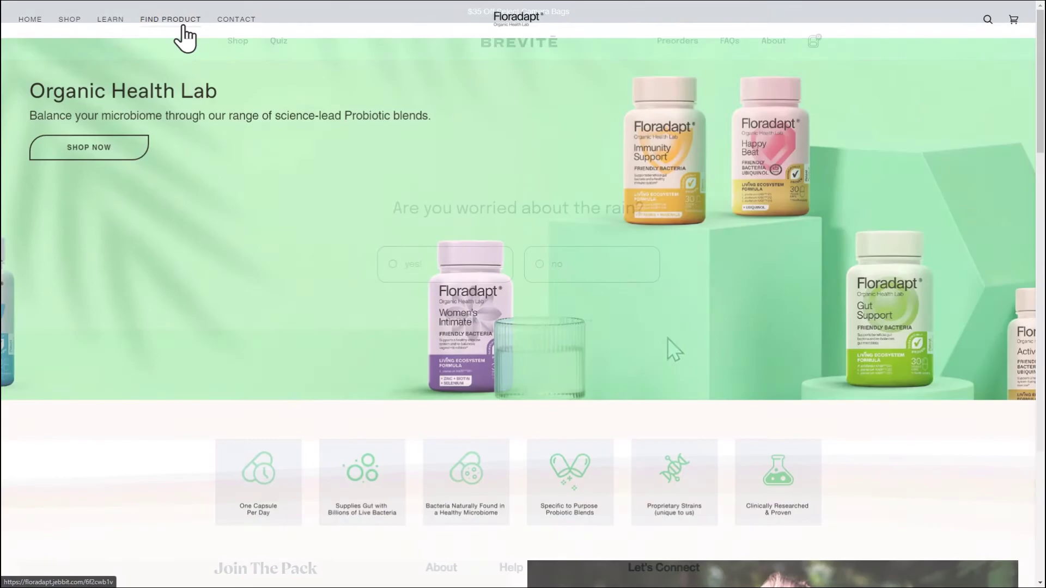
pyautogui.click(184, 26)
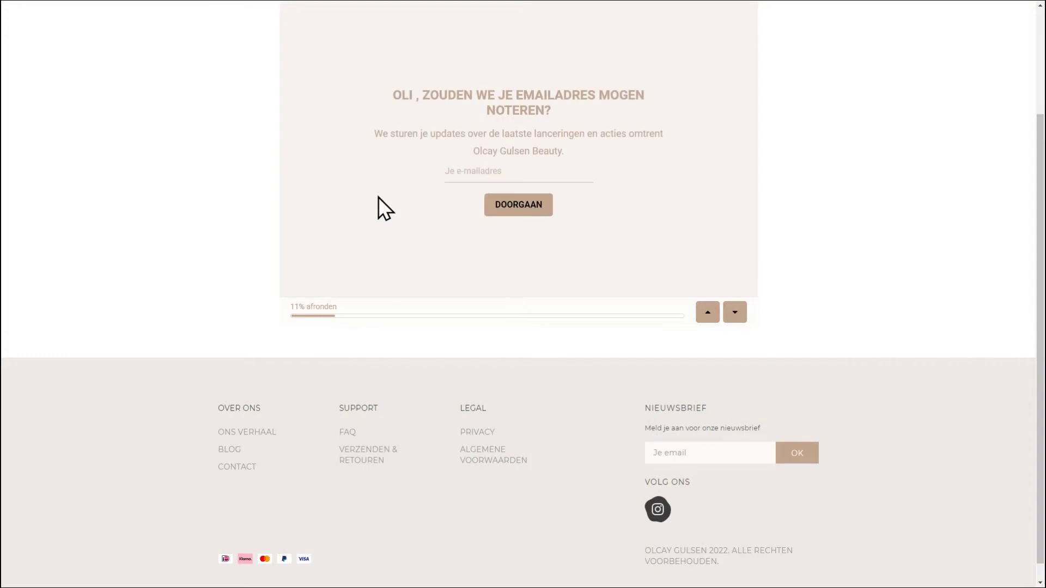
# Get past the Olcay Gulsen email step and choose a skin type to reach the undertone question
pyautogui.click(485, 217)
pyautogui.click(467, 257)
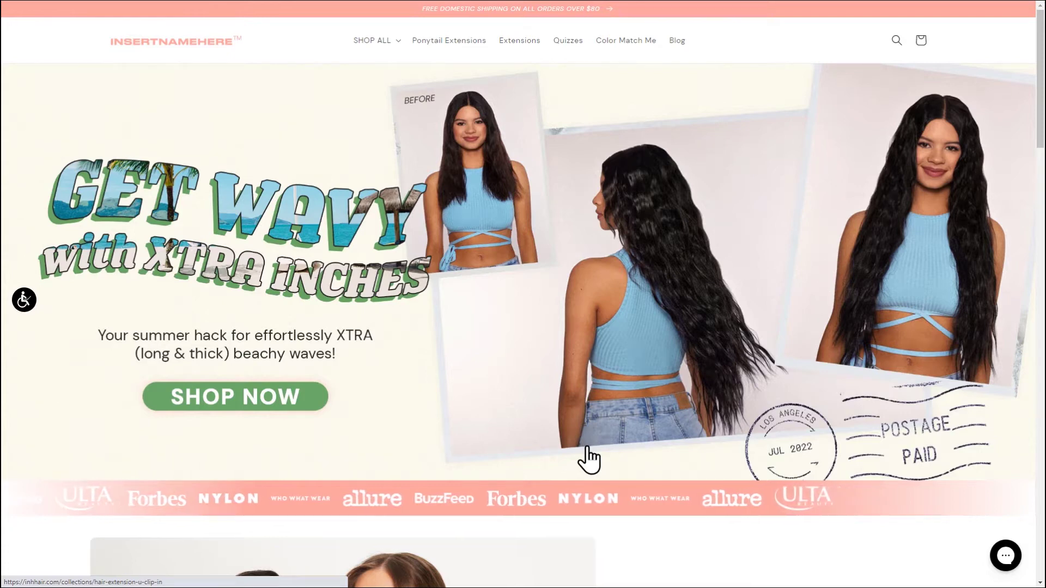
# Scroll through the INH Hair homepage down to the footer
pyautogui.scroll(-4, 600, 334)
pyautogui.scroll(-3, 601, 335)
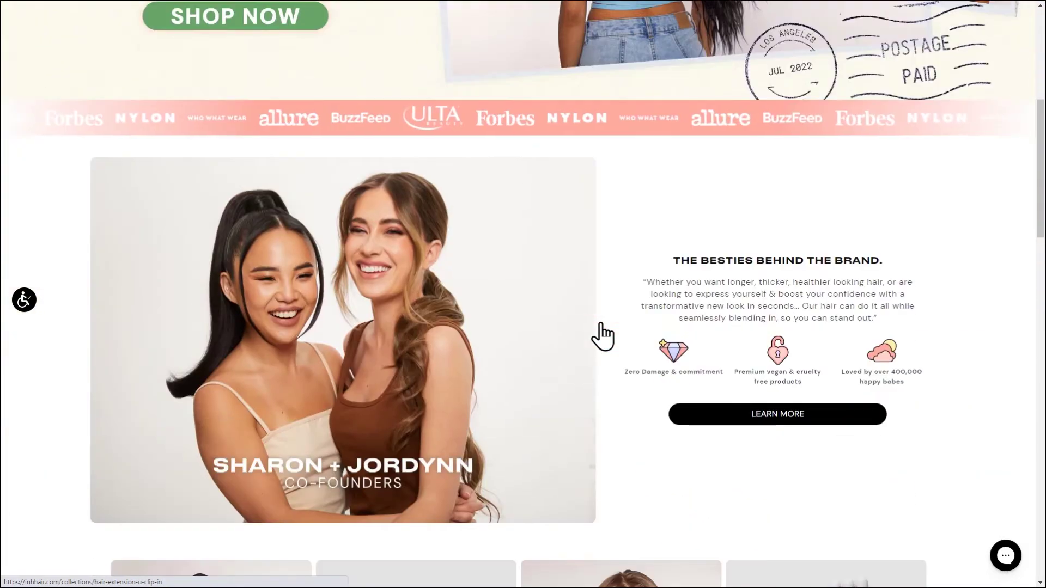
pyautogui.scroll(-4, 602, 336)
pyautogui.scroll(-4, 602, 336)
pyautogui.scroll(-3, 602, 336)
pyautogui.scroll(-5, 602, 337)
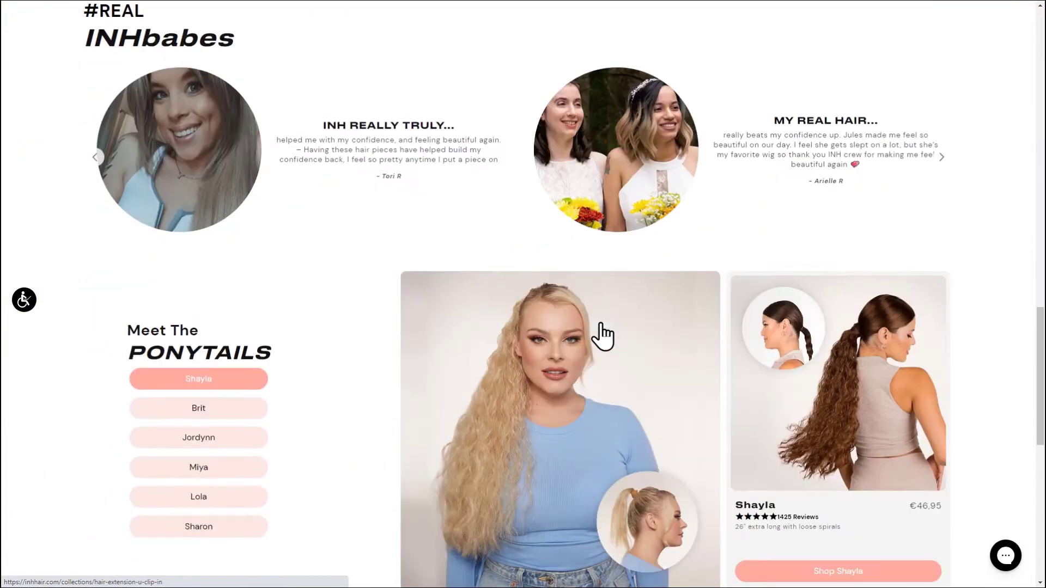
pyautogui.scroll(-3, 602, 336)
pyautogui.scroll(-4, 602, 336)
pyautogui.scroll(-3, 602, 337)
pyautogui.scroll(-1, 602, 336)
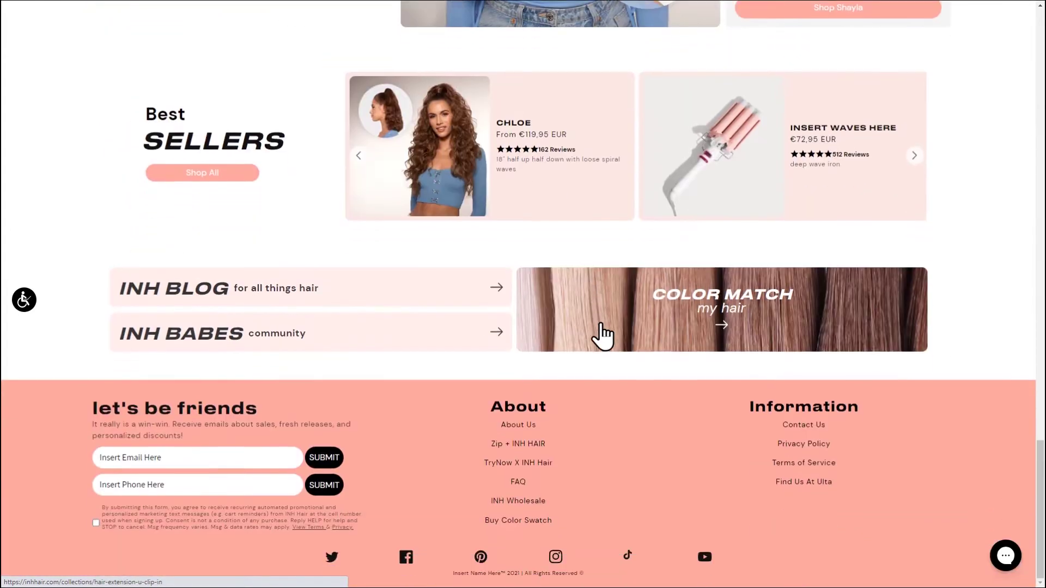
pyautogui.scroll(1, 602, 336)
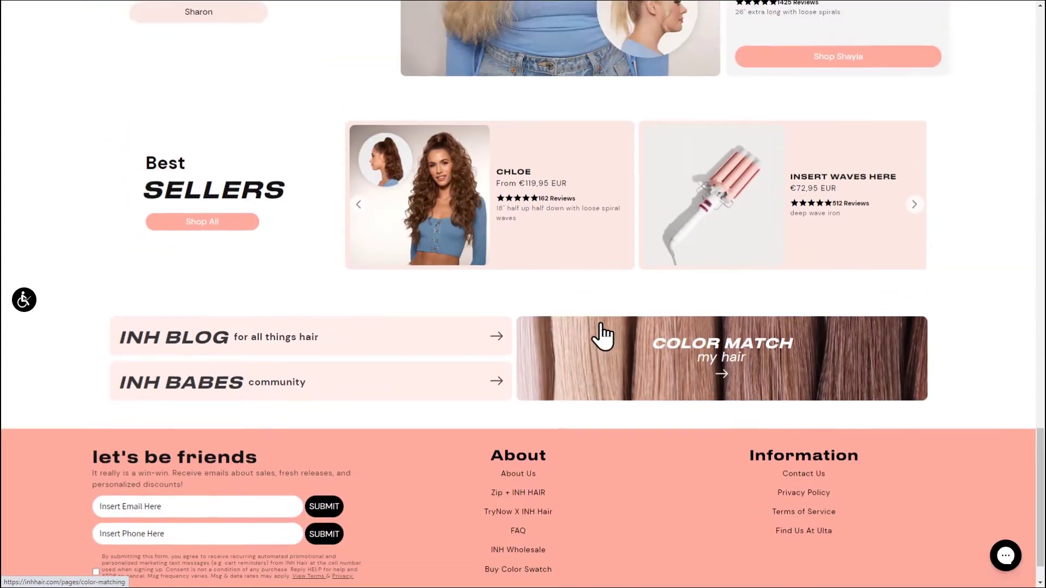
pyautogui.scroll(7, 602, 336)
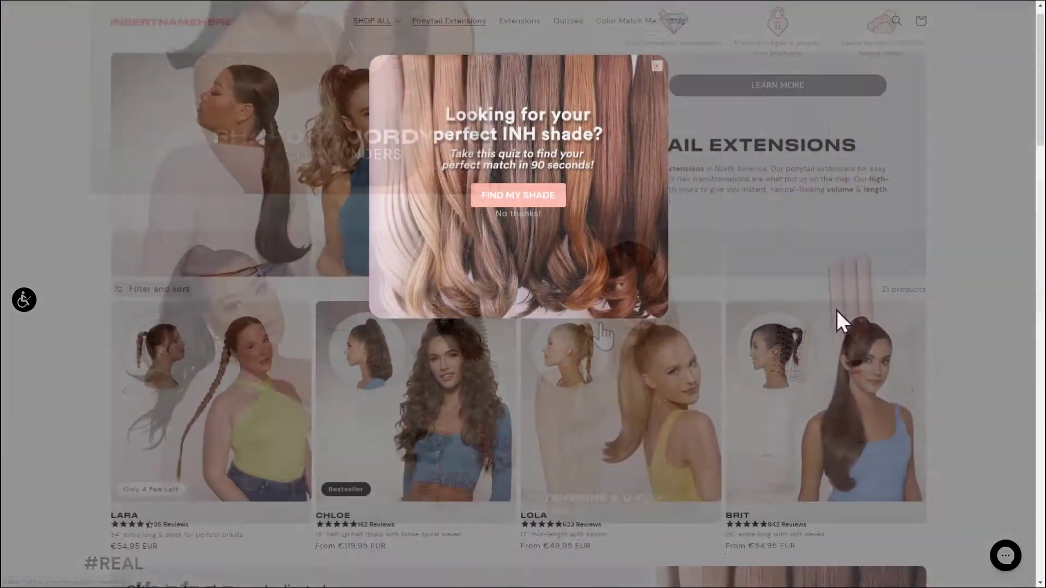
pyautogui.scroll(-3, 838, 311)
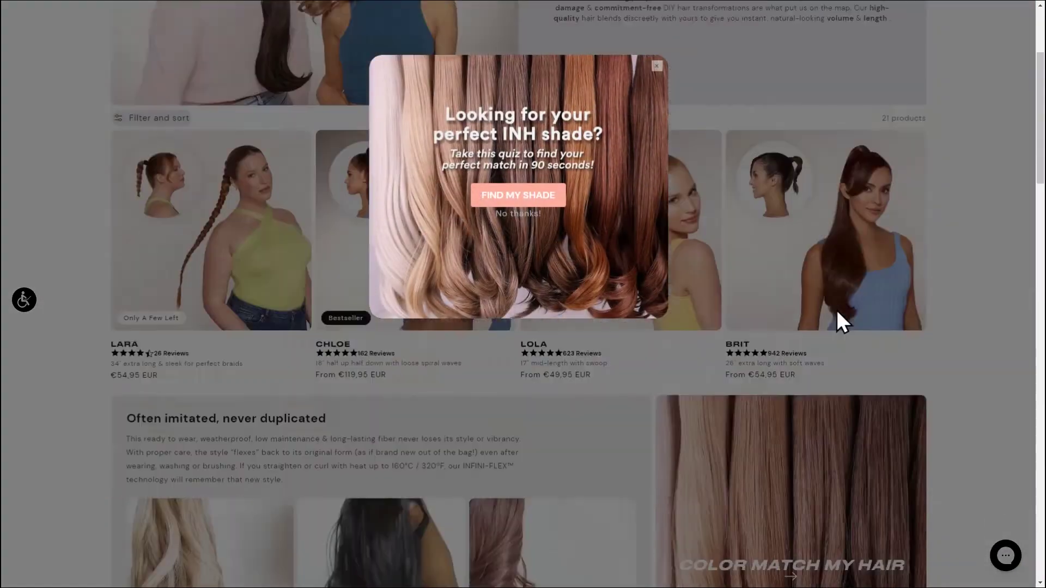
pyautogui.scroll(-6, 837, 311)
pyautogui.scroll(-4, 837, 311)
pyautogui.scroll(-4, 837, 311)
pyautogui.scroll(-4, 838, 311)
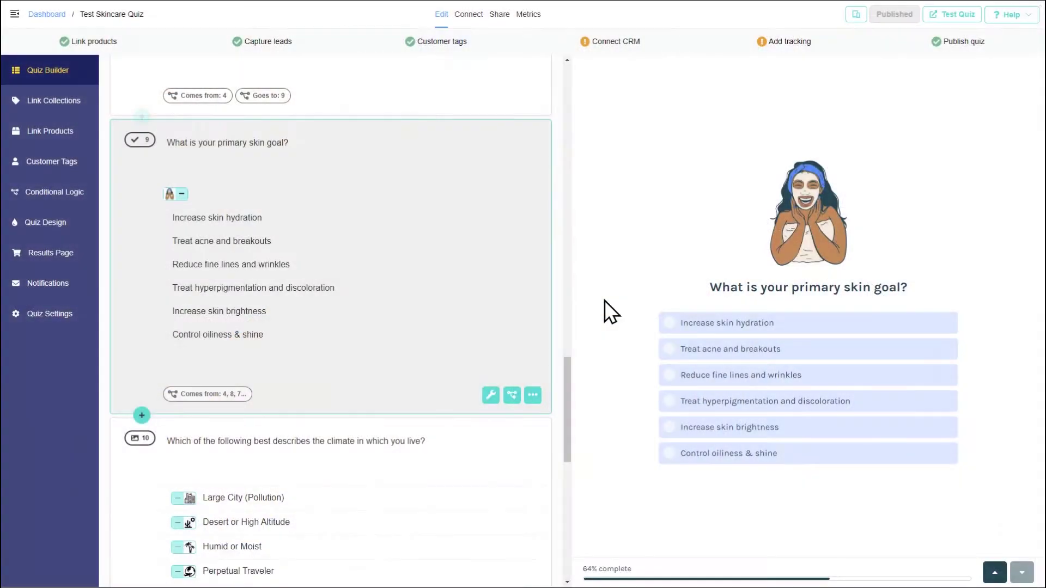
# Preview the Test Skincare Quiz's inline and automatic popup embed options in Share settings
pyautogui.click(504, 22)
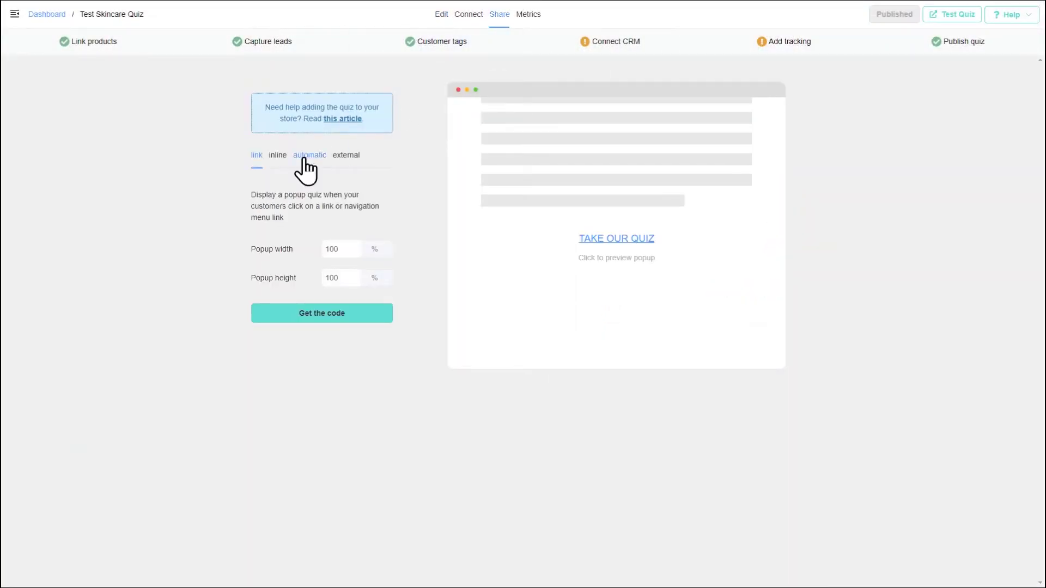
pyautogui.click(276, 163)
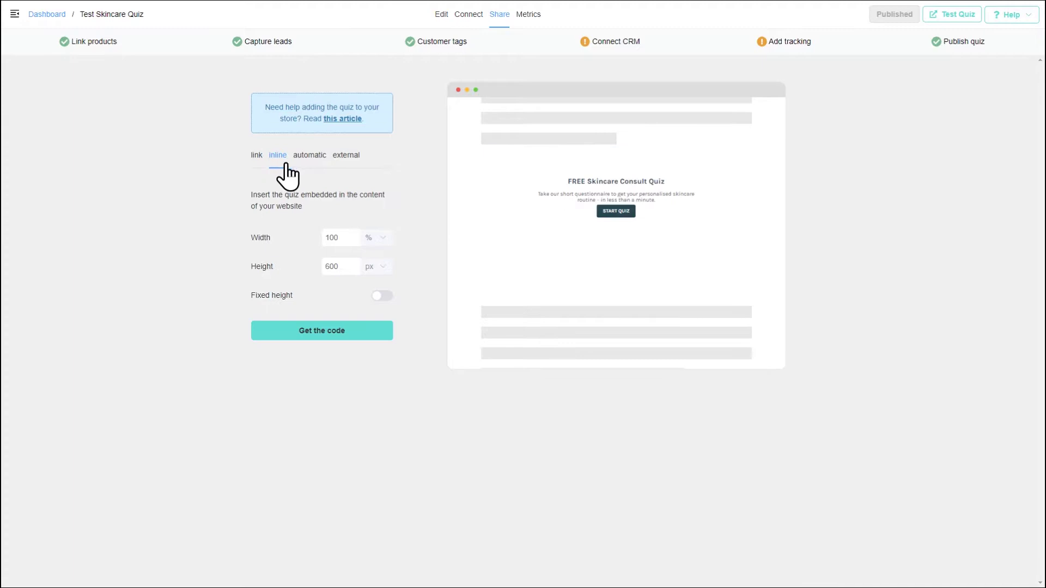
pyautogui.click(303, 165)
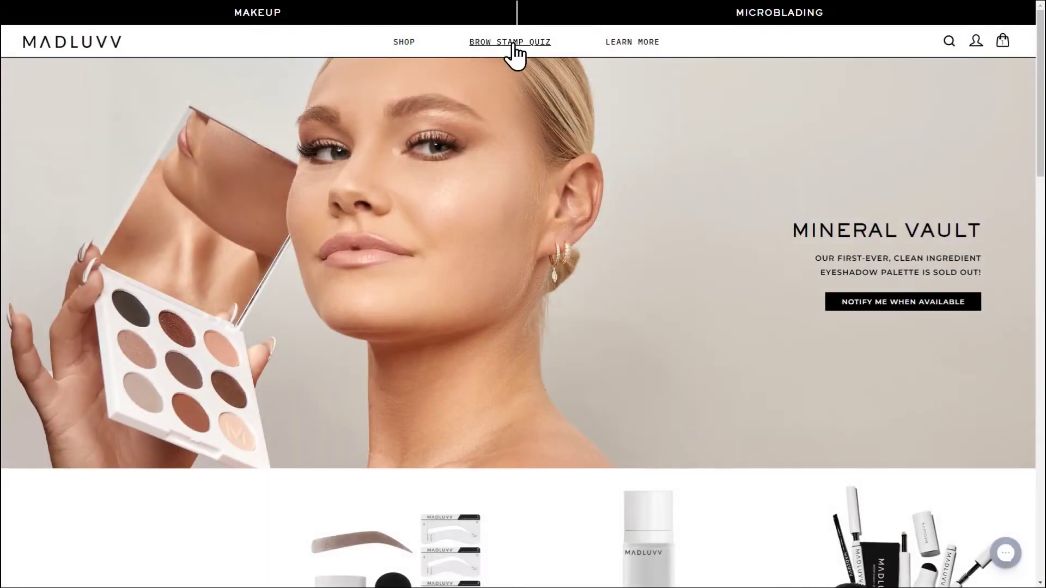
# View the brow color match quiz popup and scroll the store examples down to INH's shade finder
pyautogui.click(513, 46)
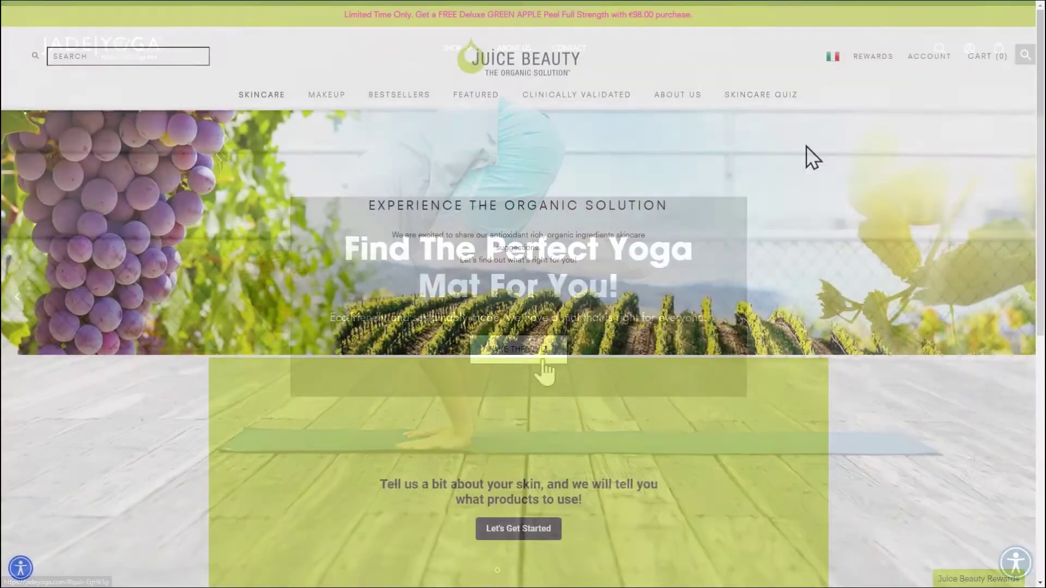
pyautogui.scroll(-3, 871, 181)
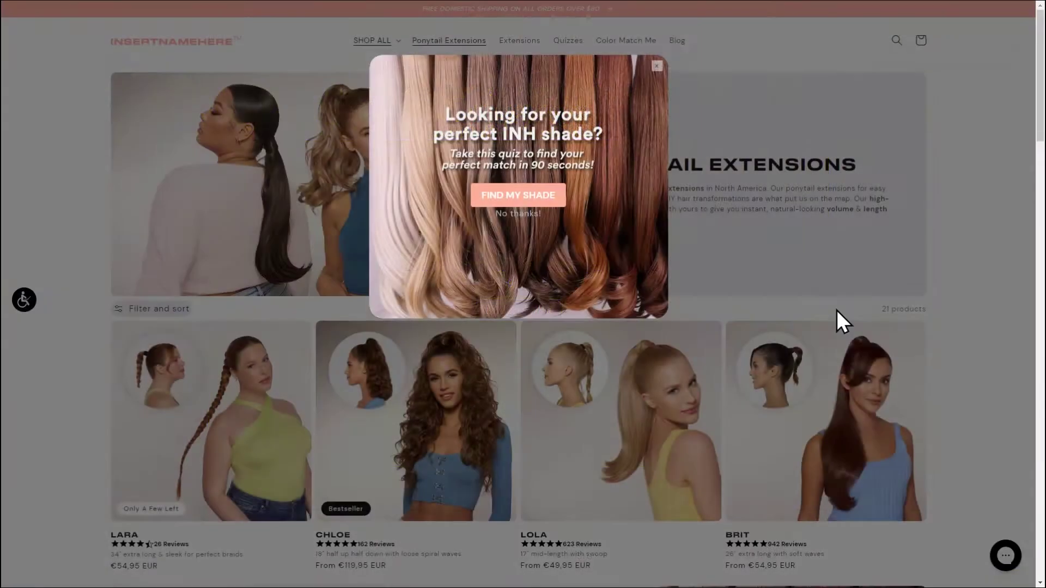
pyautogui.scroll(-2, 837, 310)
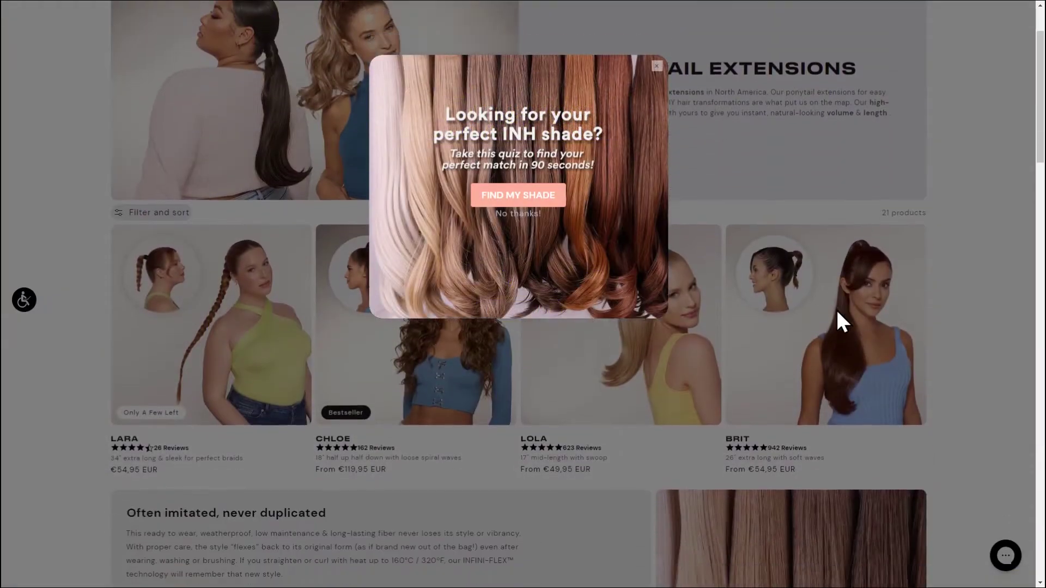
pyautogui.scroll(-6, 837, 311)
pyautogui.scroll(-6, 837, 310)
pyautogui.scroll(-3, 837, 311)
pyautogui.scroll(-5, 836, 310)
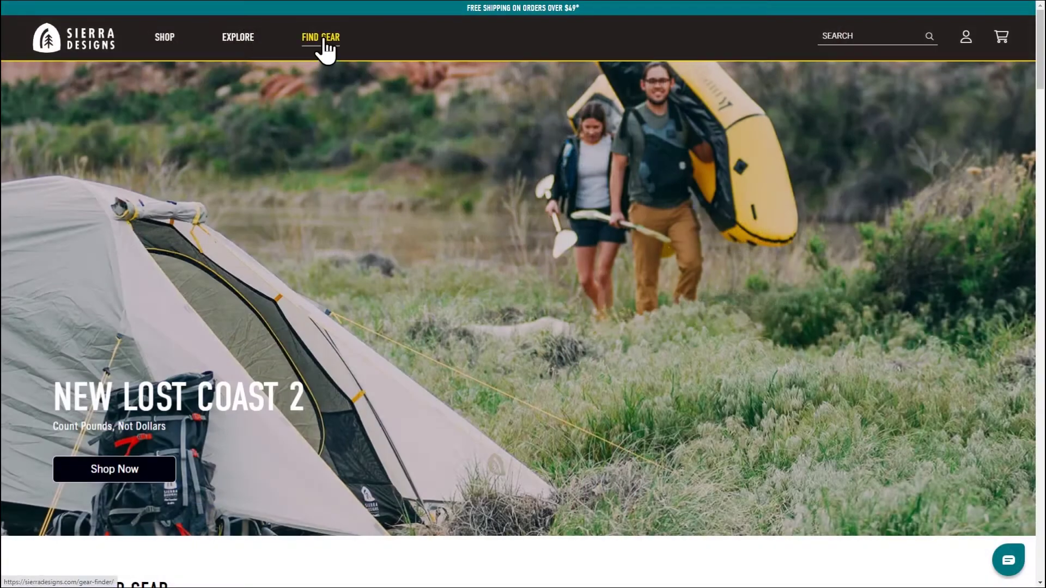
# Scroll the Sierra Designs homepage and go to the Gear Finder page
pyautogui.scroll(-1, 611, 369)
pyautogui.scroll(-5, 610, 369)
pyautogui.scroll(-5, 610, 369)
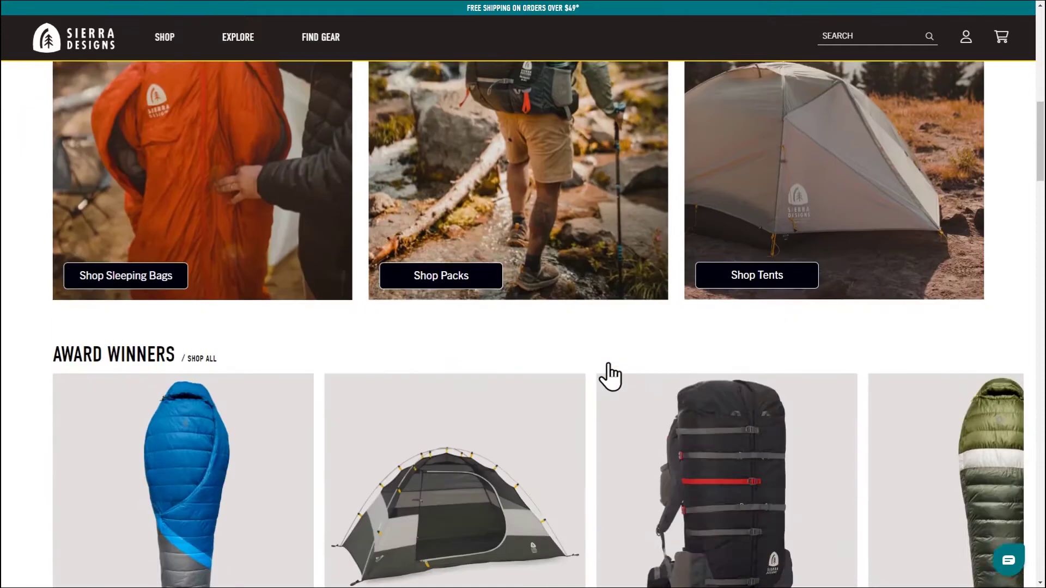
pyautogui.scroll(-6, 610, 373)
pyautogui.scroll(-5, 609, 378)
pyautogui.scroll(-2, 608, 378)
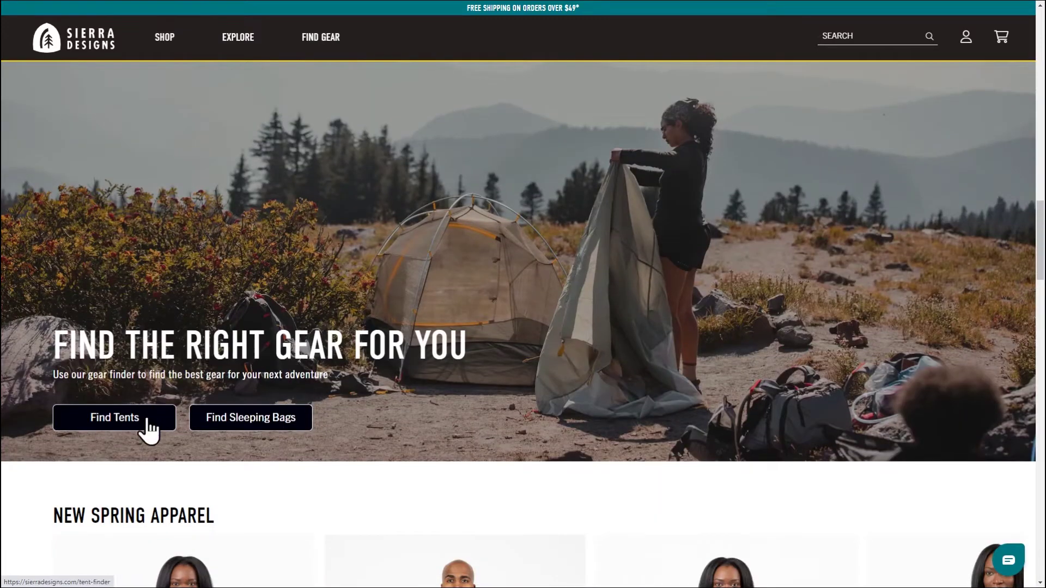
pyautogui.click(260, 430)
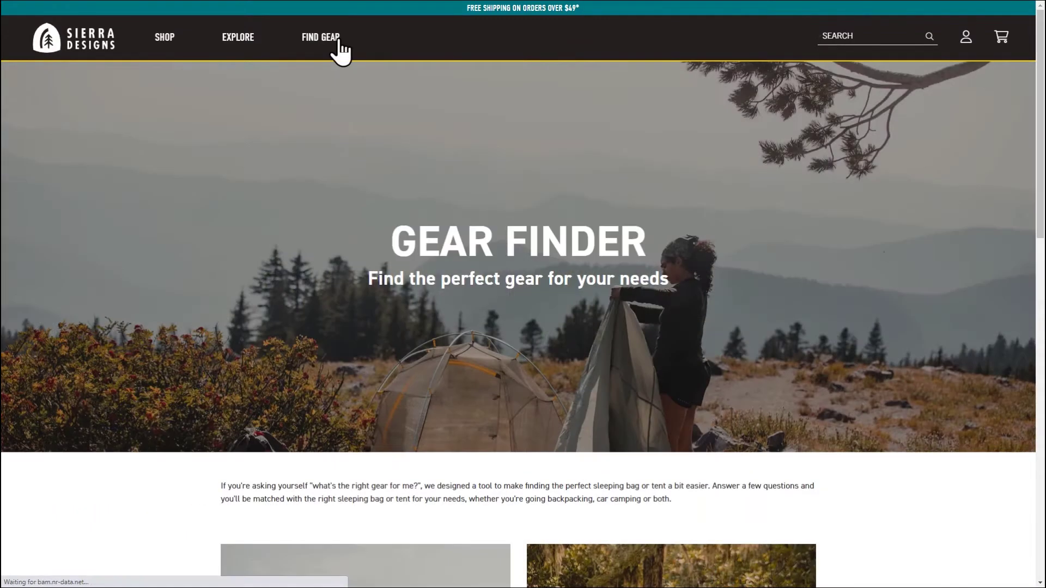
# Start the tent finder, answer Backpacking for usage, and pick the first tent-feature option
pyautogui.scroll(-1, 600, 212)
pyautogui.scroll(-2, 628, 227)
pyautogui.scroll(-1, 629, 227)
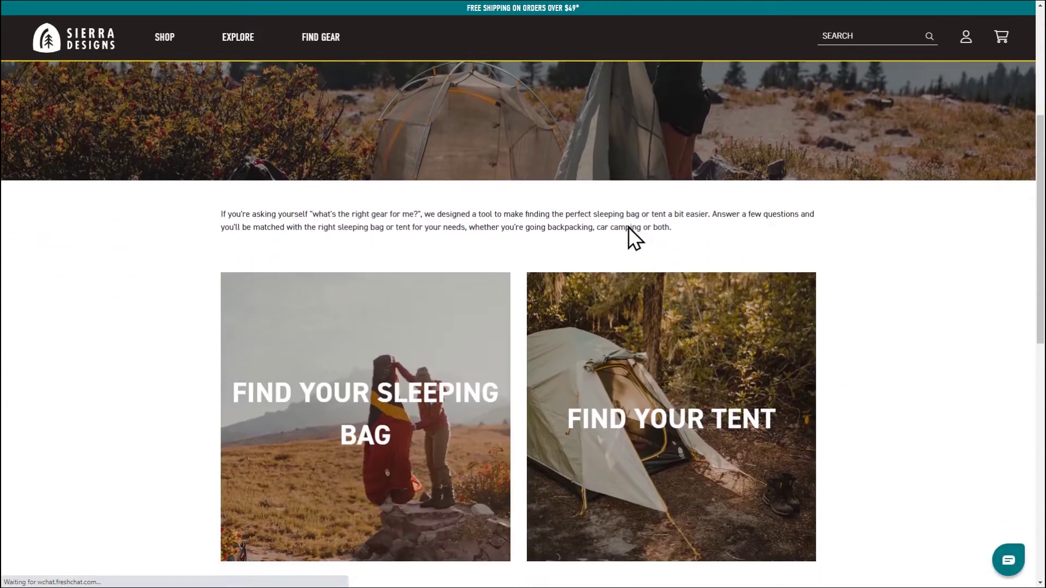
pyautogui.scroll(-1, 629, 226)
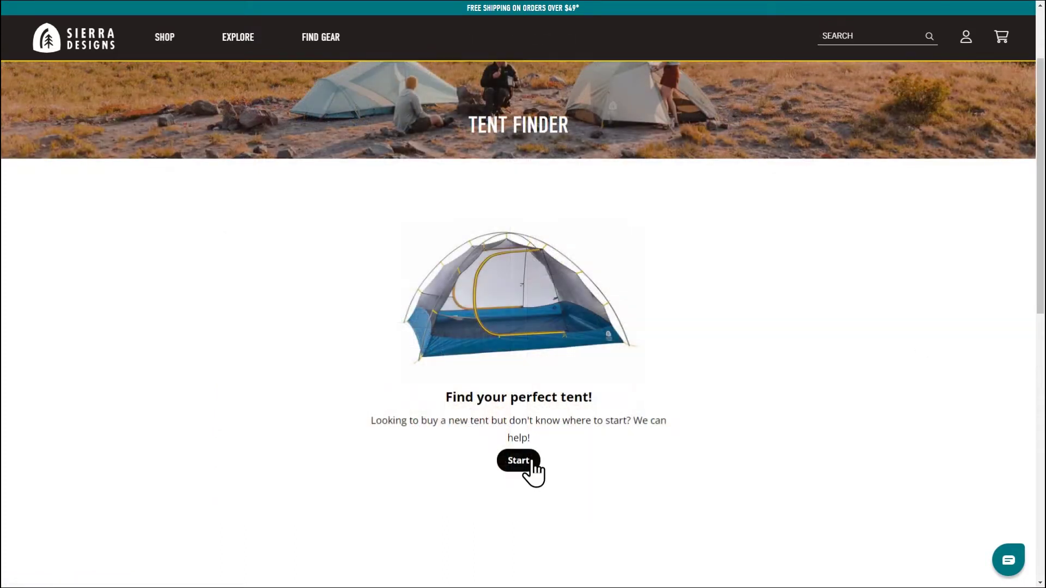
pyautogui.click(528, 462)
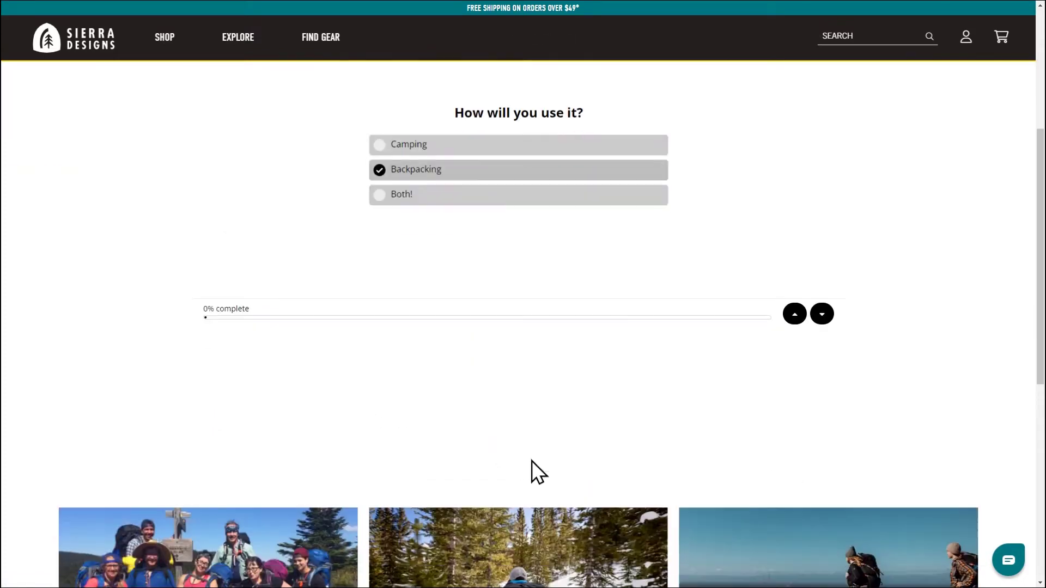
pyautogui.click(487, 169)
pyautogui.click(493, 153)
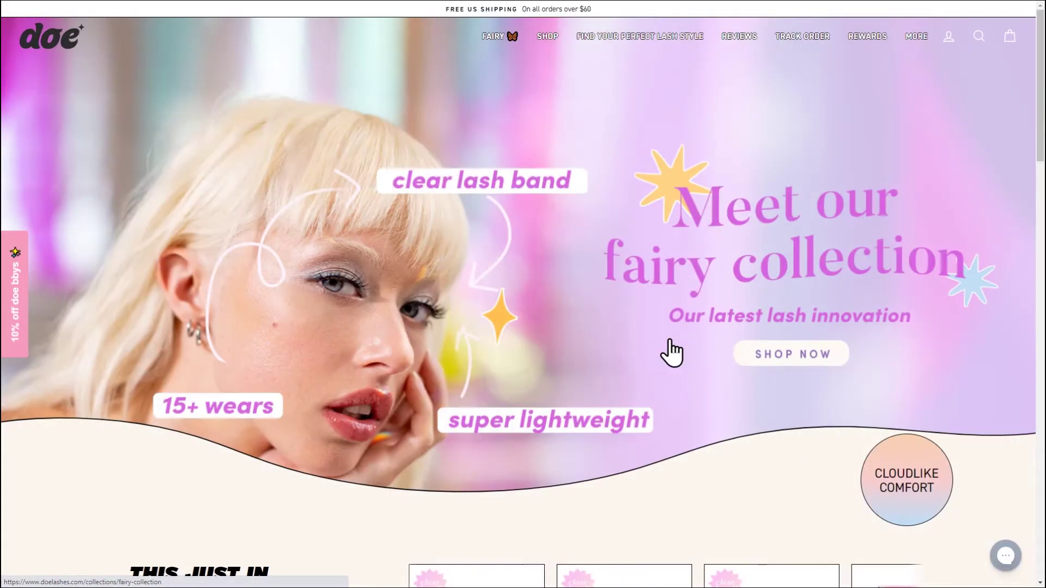
# Answer the hair-life and salon-life questions and pick Dryness / Extension Care as main concern
pyautogui.click(666, 43)
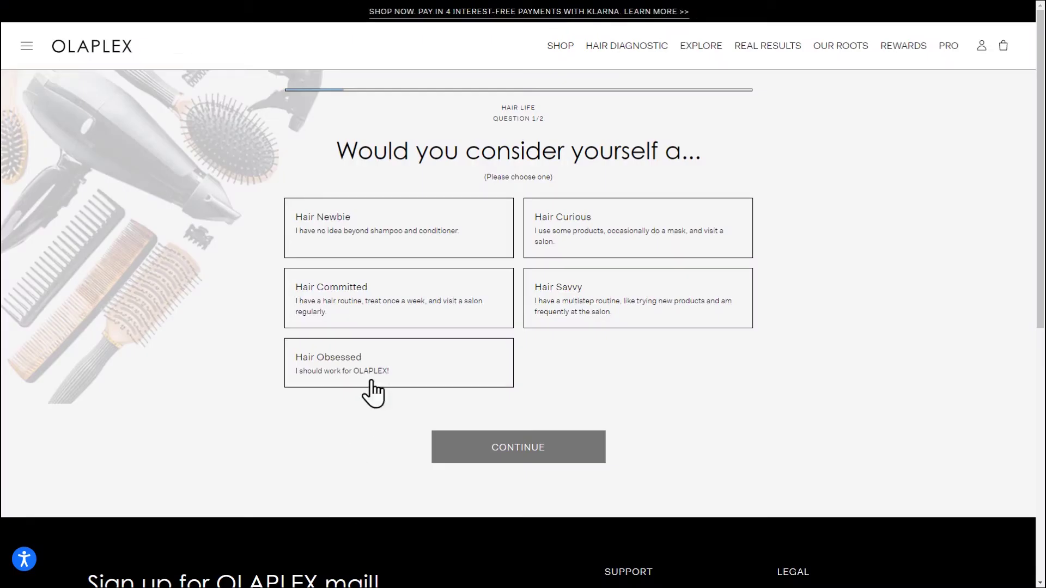
pyautogui.click(381, 311)
pyautogui.click(592, 446)
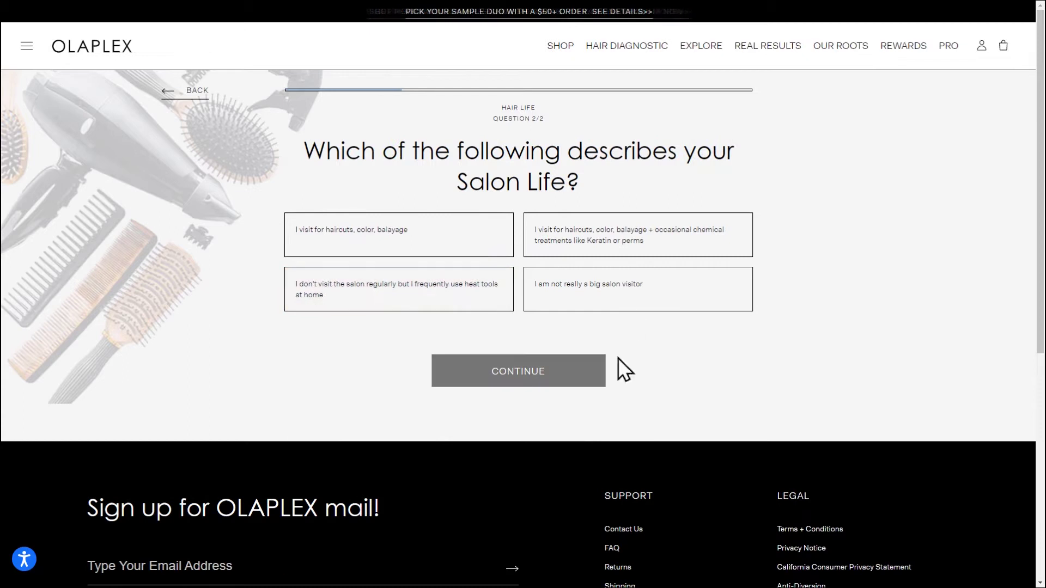
pyautogui.click(626, 305)
pyautogui.click(575, 380)
pyautogui.click(484, 284)
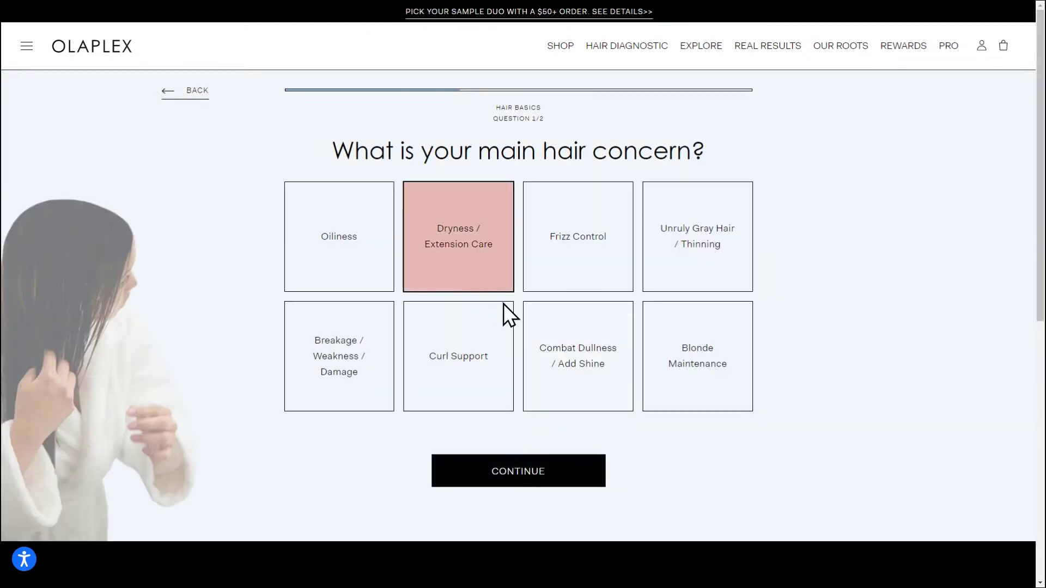
pyautogui.click(577, 467)
# Set hair basics: washing once a week, thick texture, and soft water
pyautogui.click(685, 206)
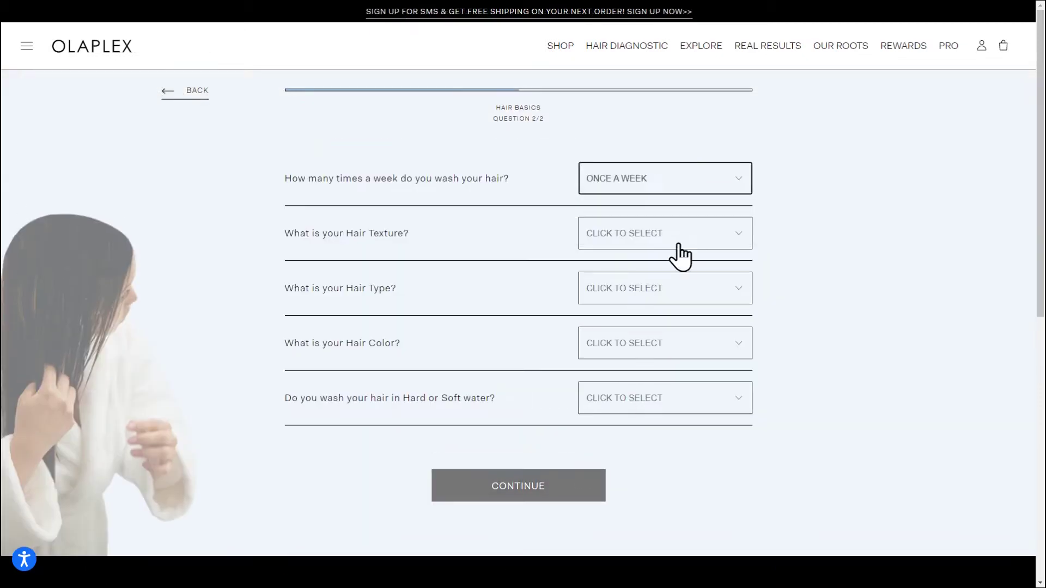
pyautogui.click(679, 240)
pyautogui.click(679, 288)
pyautogui.click(675, 349)
pyautogui.click(669, 412)
pyautogui.click(662, 399)
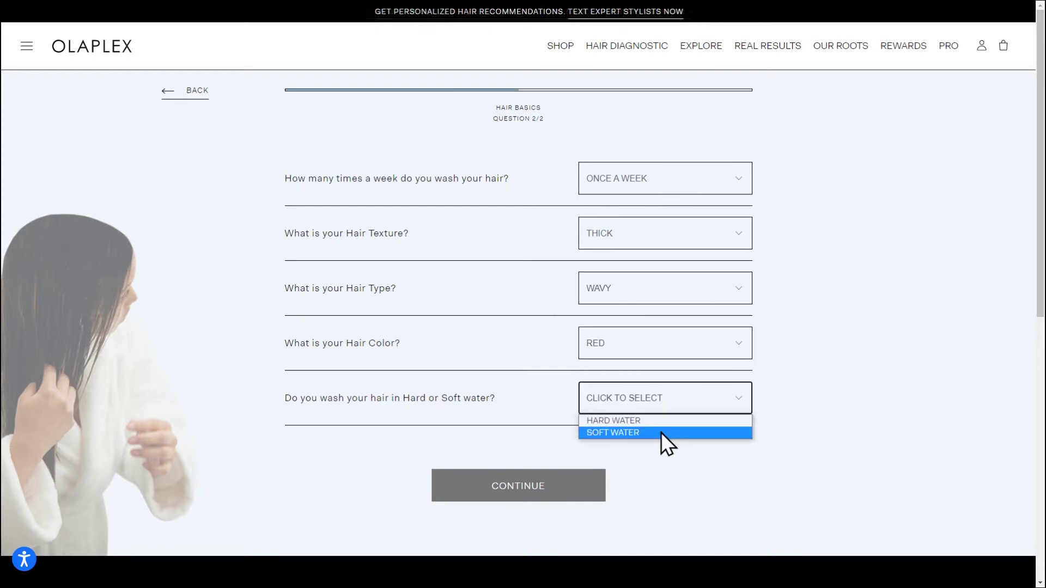
pyautogui.click(662, 433)
# Answer lifestyle: moderately healthy, exercise yes, travel sizes no, already using Olaplex yes
pyautogui.click(574, 487)
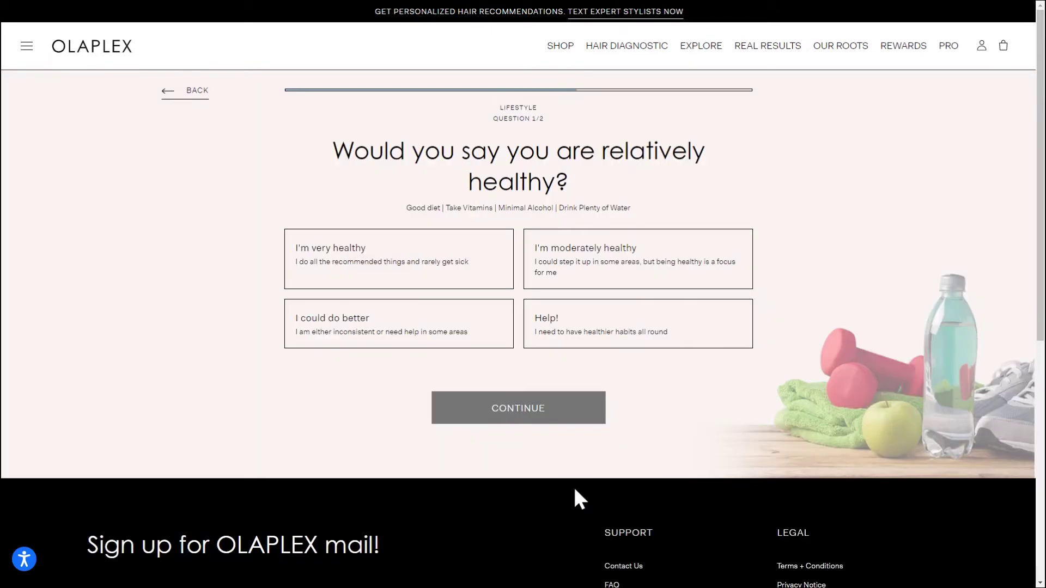
pyautogui.click(688, 275)
pyautogui.click(557, 408)
pyautogui.click(727, 248)
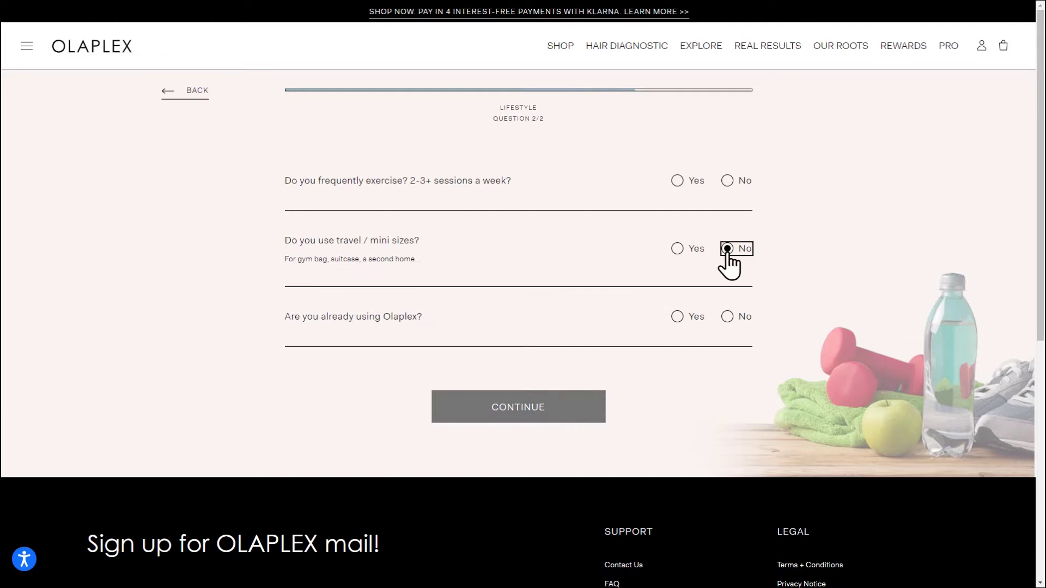
pyautogui.click(677, 317)
pyautogui.click(677, 180)
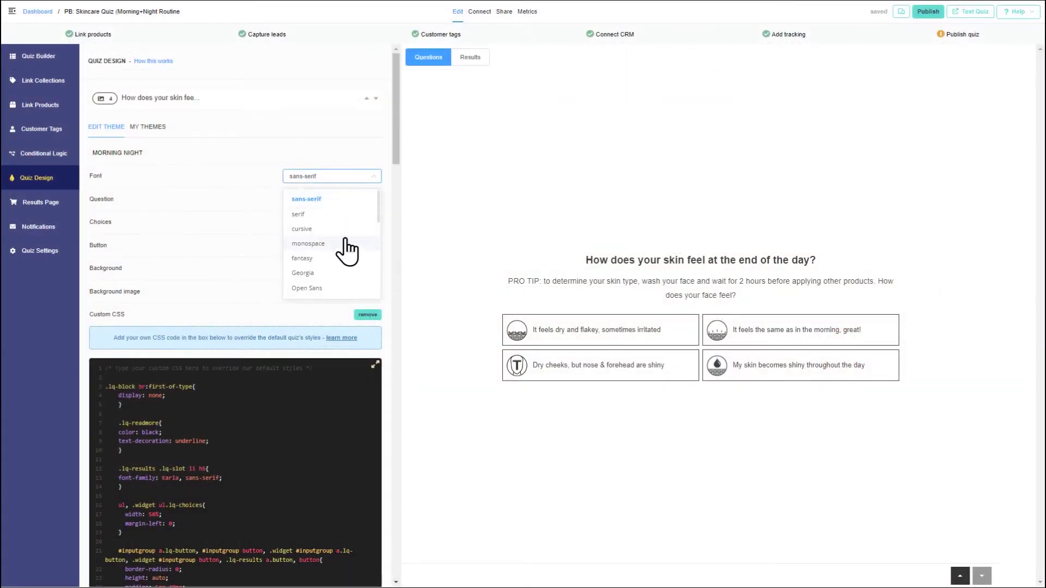
# Set the quiz font to monospace and open then dismiss the Button colour picker unchanged
pyautogui.click(308, 244)
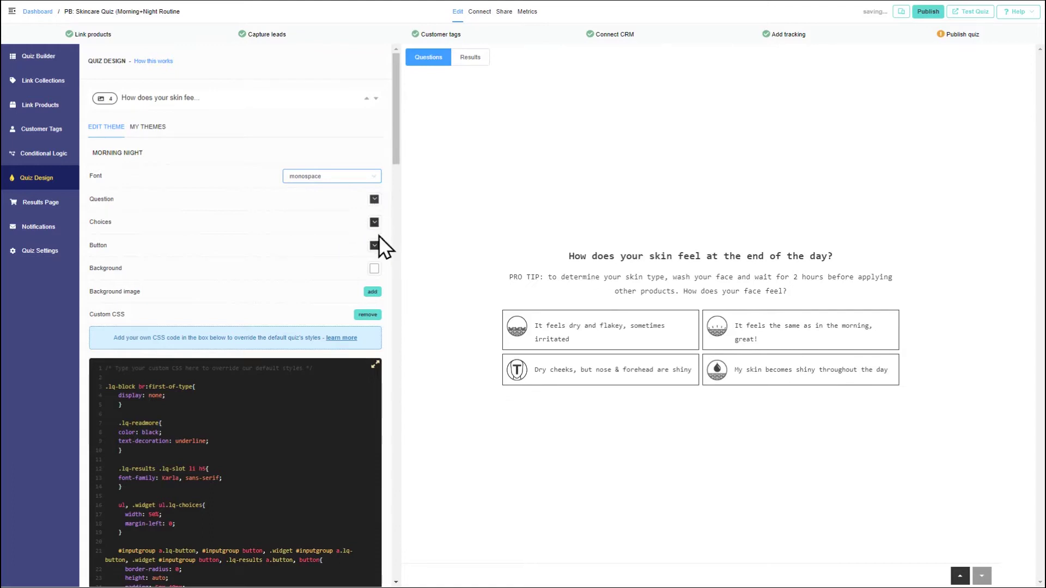
pyautogui.click(375, 246)
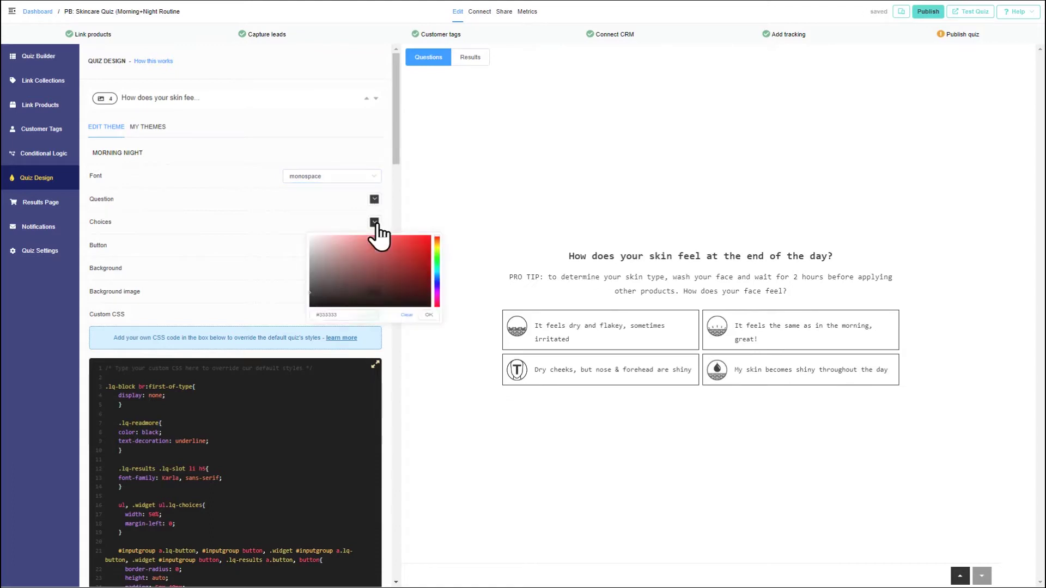
pyautogui.click(408, 325)
pyautogui.moveTo(397, 161)
pyautogui.mouseDown()
pyautogui.moveTo(399, 461)
pyautogui.moveTo(469, 74)
pyautogui.mouseUp()
# Preview the quiz results page, go to Quiz Templates, and enlarge the Woofie pet quiz example
pyautogui.click(469, 60)
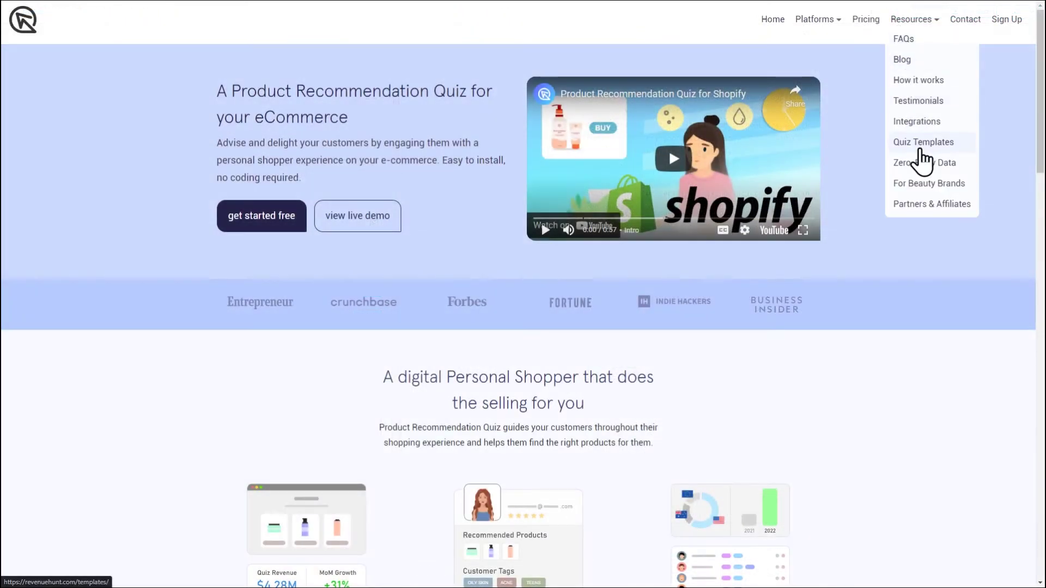
pyautogui.click(920, 148)
pyautogui.scroll(-10, 283, 349)
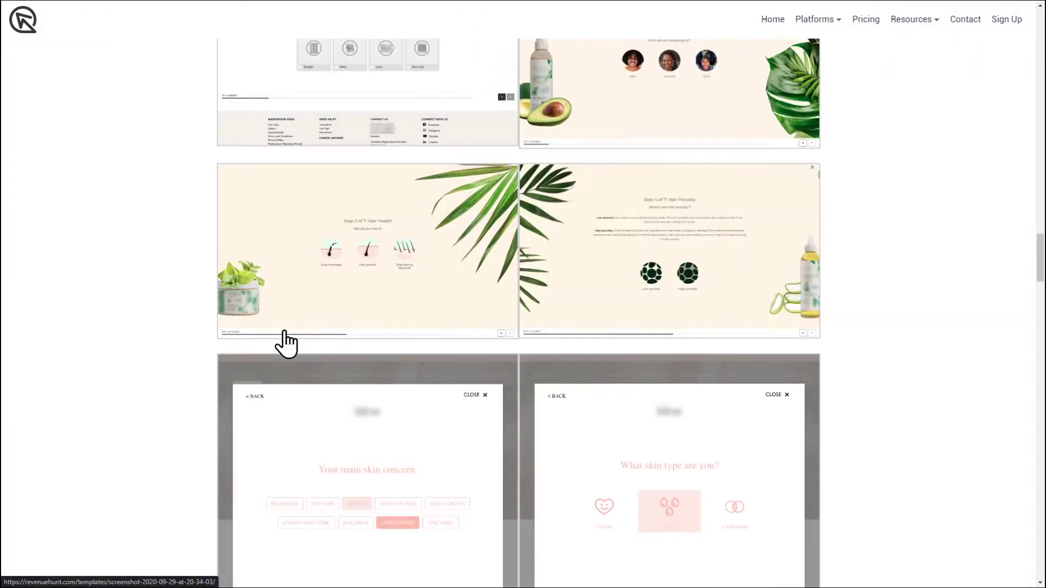
pyautogui.scroll(-2, 284, 343)
pyautogui.scroll(-5, 285, 343)
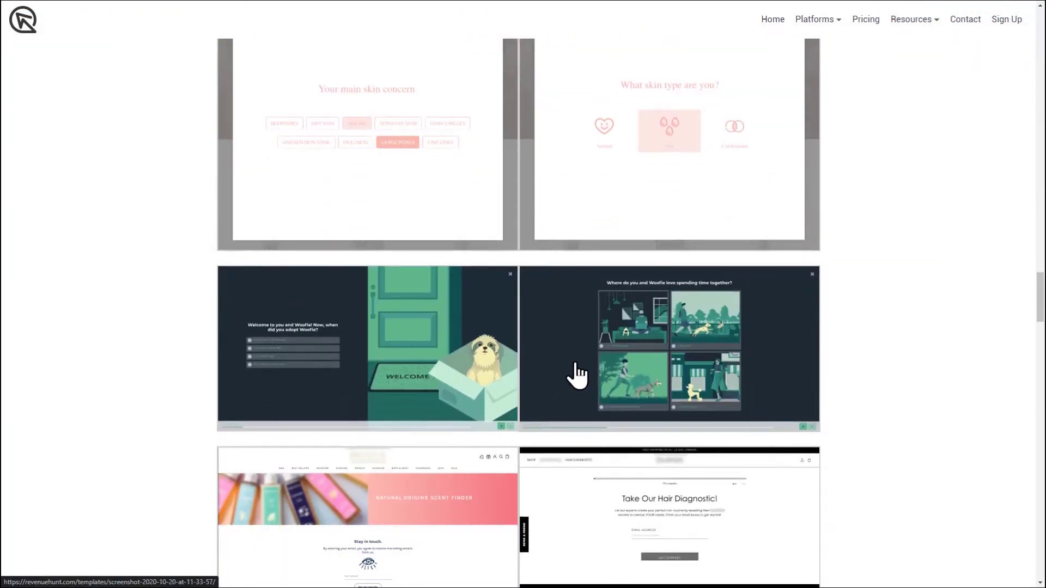
pyautogui.click(577, 364)
pyautogui.click(929, 233)
# Scroll further down the gallery, enlarging and closing the hair-concern quiz example
pyautogui.scroll(-2, 929, 233)
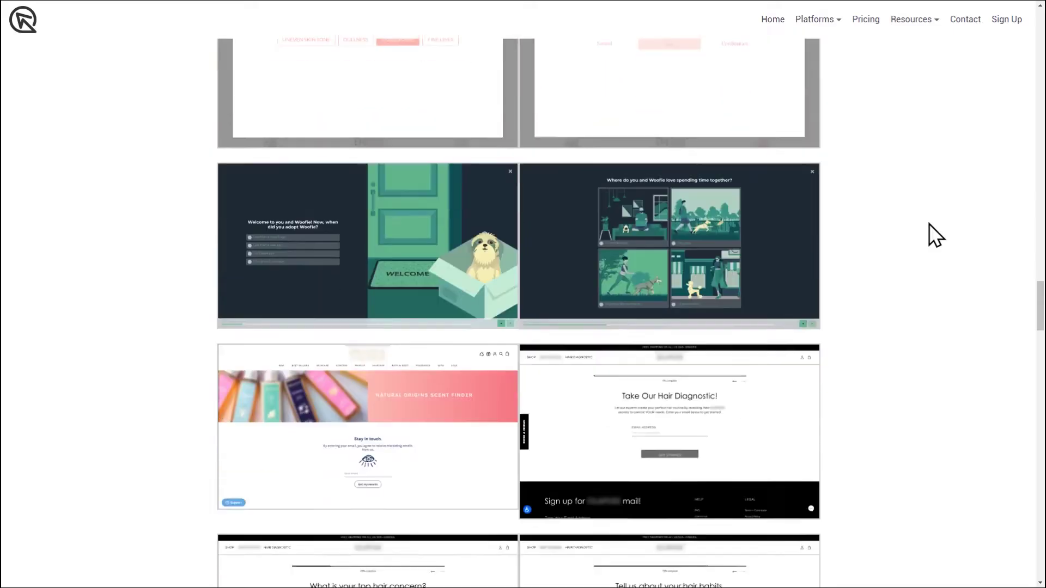
pyautogui.scroll(-7, 929, 223)
pyautogui.scroll(-1, 887, 272)
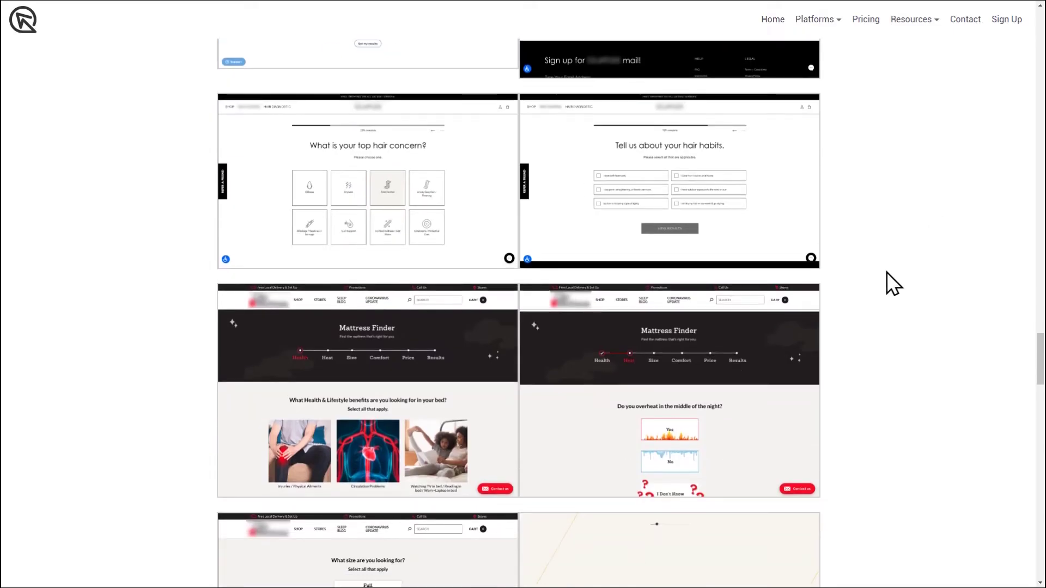
pyautogui.click(400, 231)
pyautogui.click(910, 329)
pyautogui.scroll(-3, 911, 227)
pyautogui.scroll(-3, 911, 227)
pyautogui.scroll(-4, 911, 228)
pyautogui.scroll(-3, 911, 228)
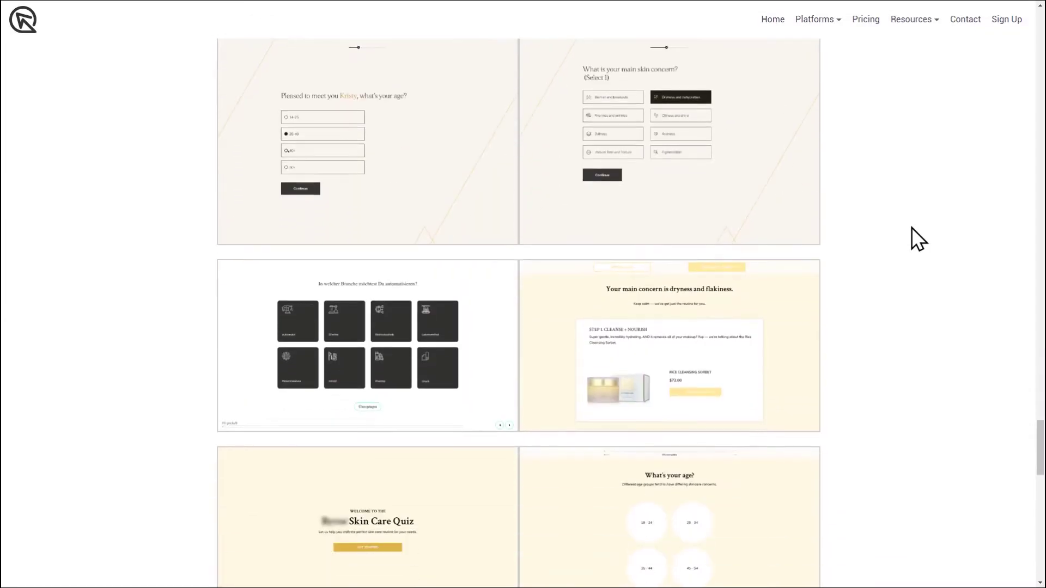
# Enlarge the skin-concern template, close it, and keep scrolling down the gallery
pyautogui.click(776, 222)
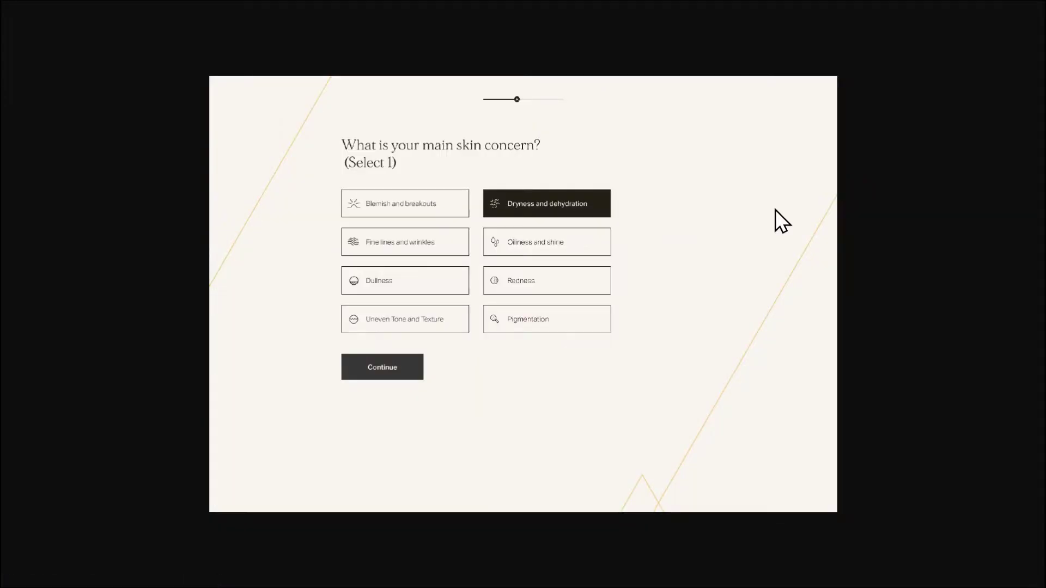
pyautogui.click(880, 270)
pyautogui.scroll(-5, 937, 214)
pyautogui.scroll(-3, 937, 213)
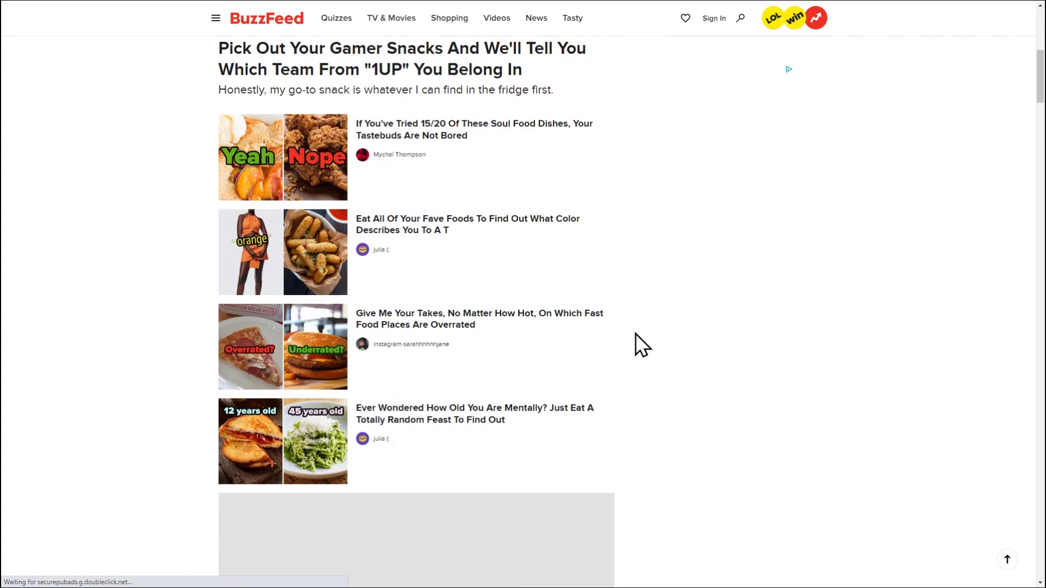
# Browse the BuzzFeed quizzes and open the foundation shade finder
pyautogui.scroll(-2, 636, 334)
pyautogui.scroll(-2, 635, 334)
pyautogui.scroll(-3, 635, 333)
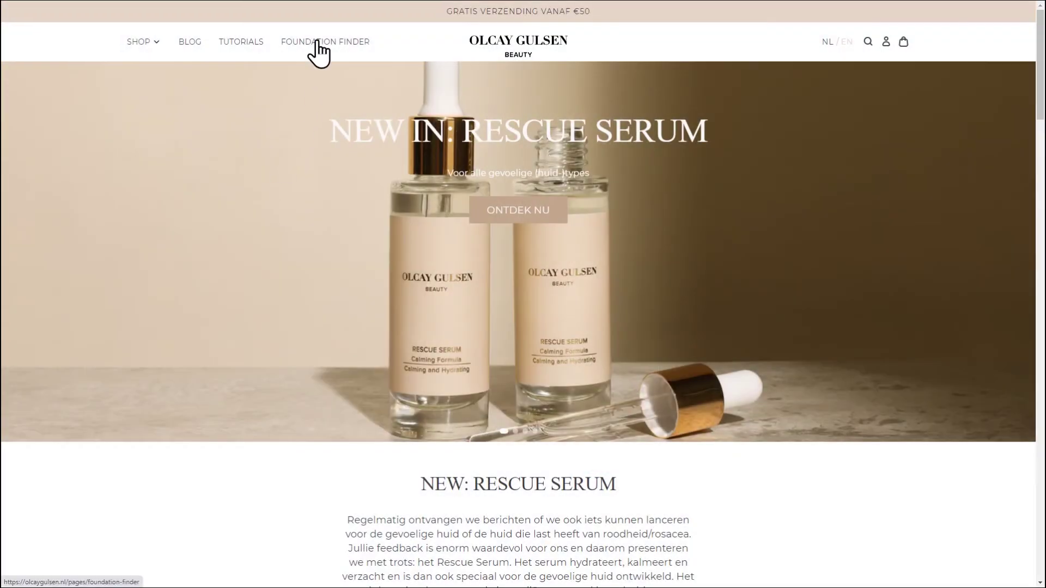
pyautogui.click(319, 43)
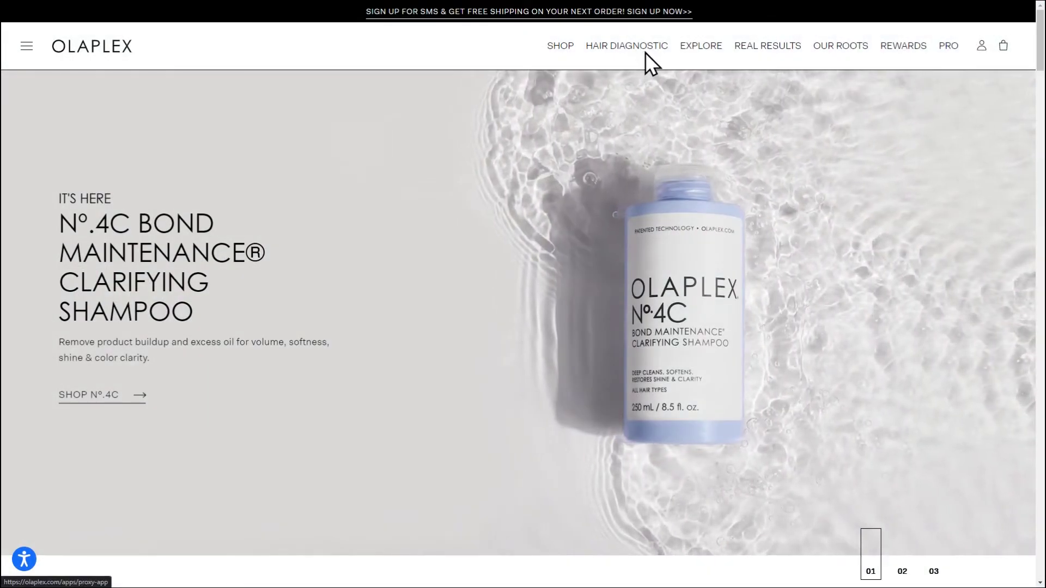
# Open the hair diagnostic quiz, then scroll the fitness site to 'Not Sure Where To Start?'
pyautogui.click(645, 52)
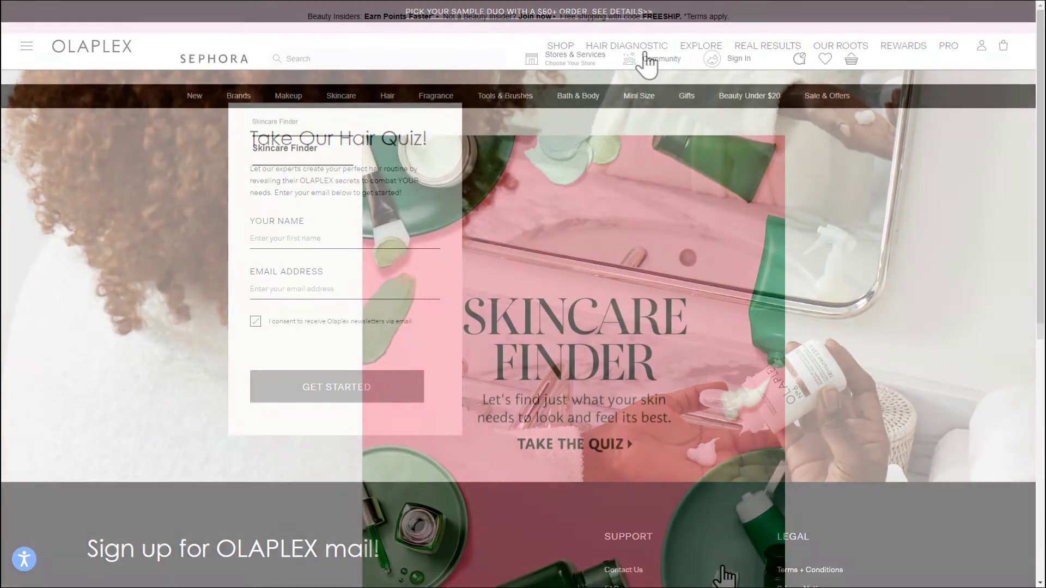
pyautogui.click(616, 451)
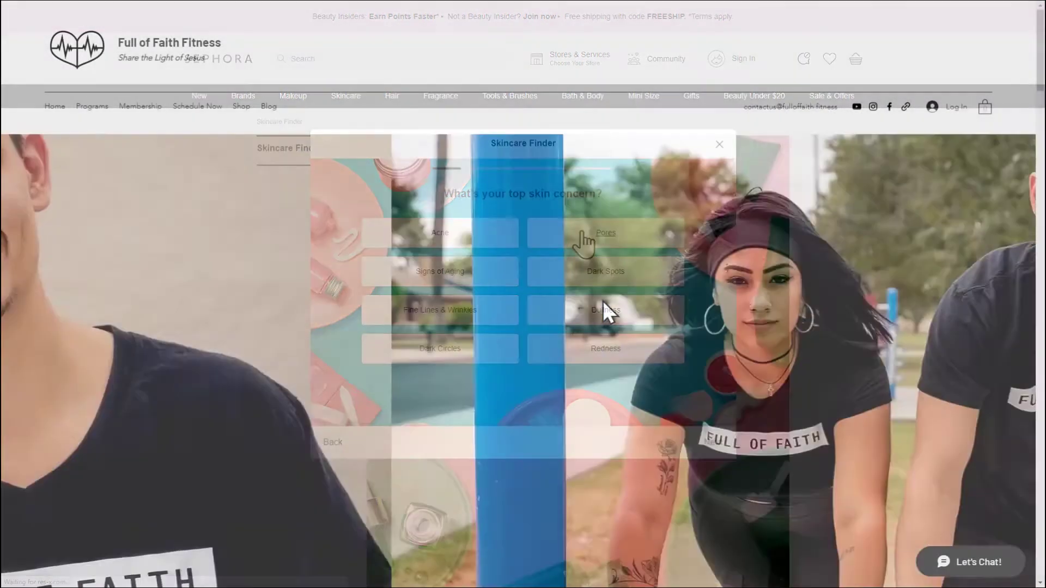
pyautogui.scroll(-5, 602, 299)
pyautogui.scroll(-4, 600, 304)
pyautogui.scroll(-4, 601, 303)
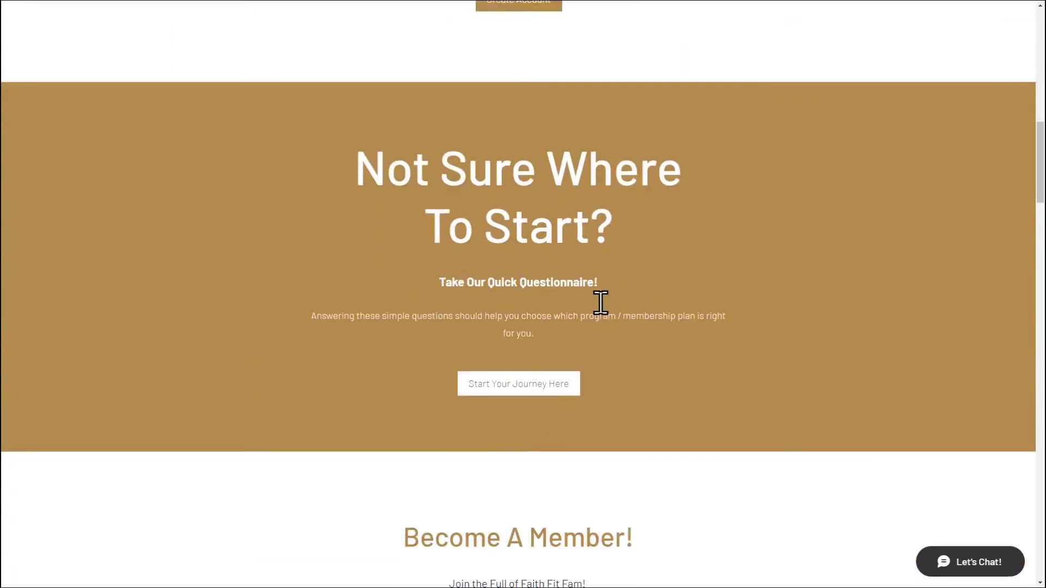
pyautogui.scroll(-1, 600, 303)
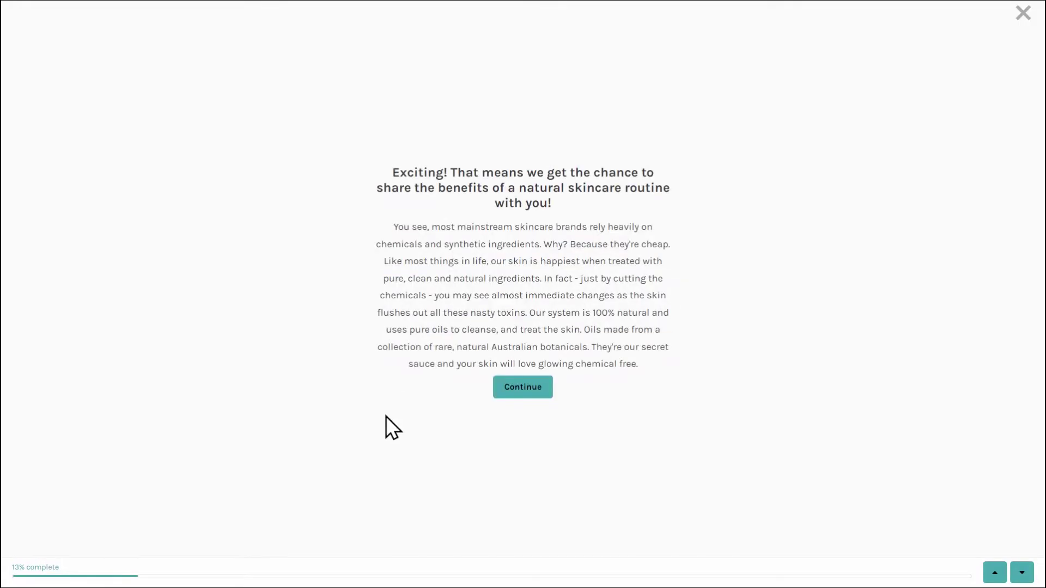
# Continue past the 'Exciting!' skincare intro and answer No on the oil-cleanser question
pyautogui.click(510, 388)
pyautogui.click(549, 312)
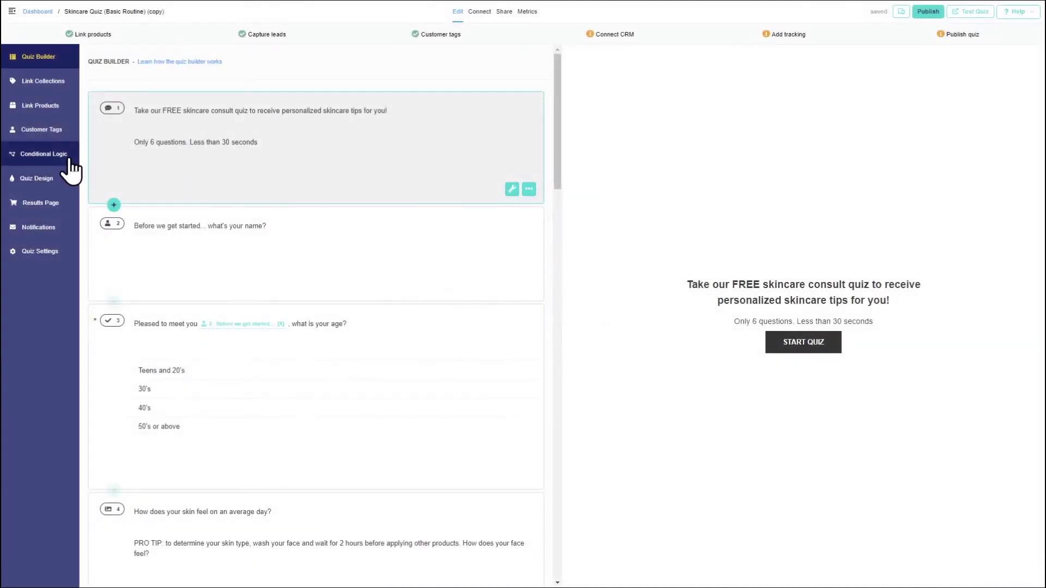
# Bring up the Conditional Logic map and show question 4's jump rules
pyautogui.click(71, 171)
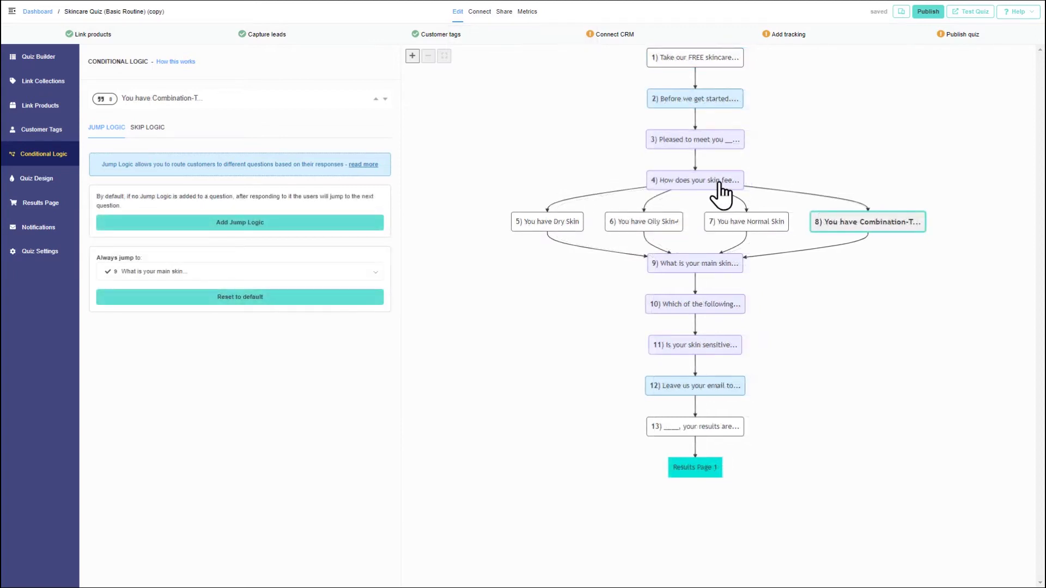
pyautogui.click(722, 185)
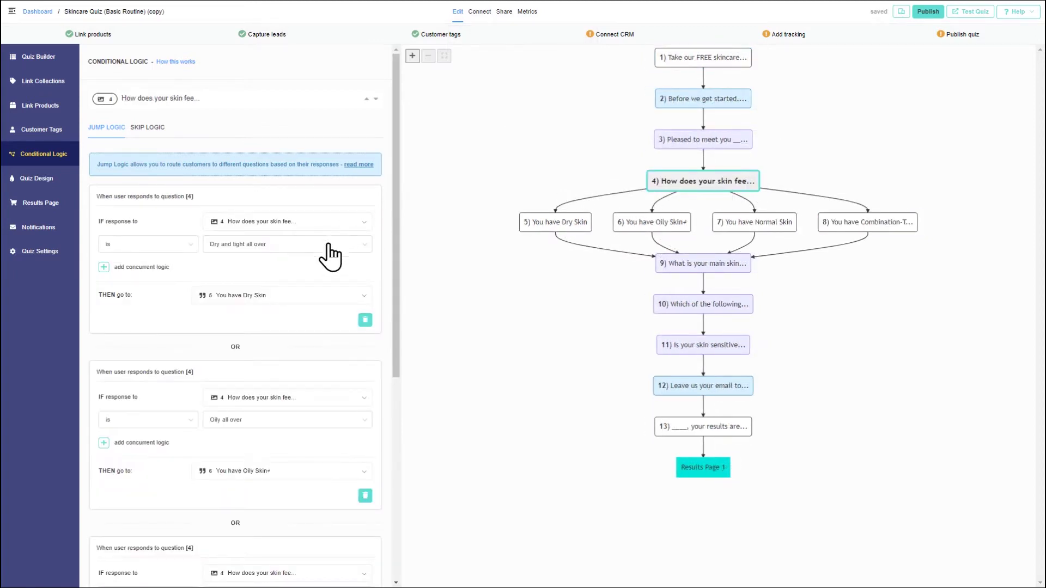
pyautogui.moveTo(393, 285); pyautogui.dragTo(392, 517)
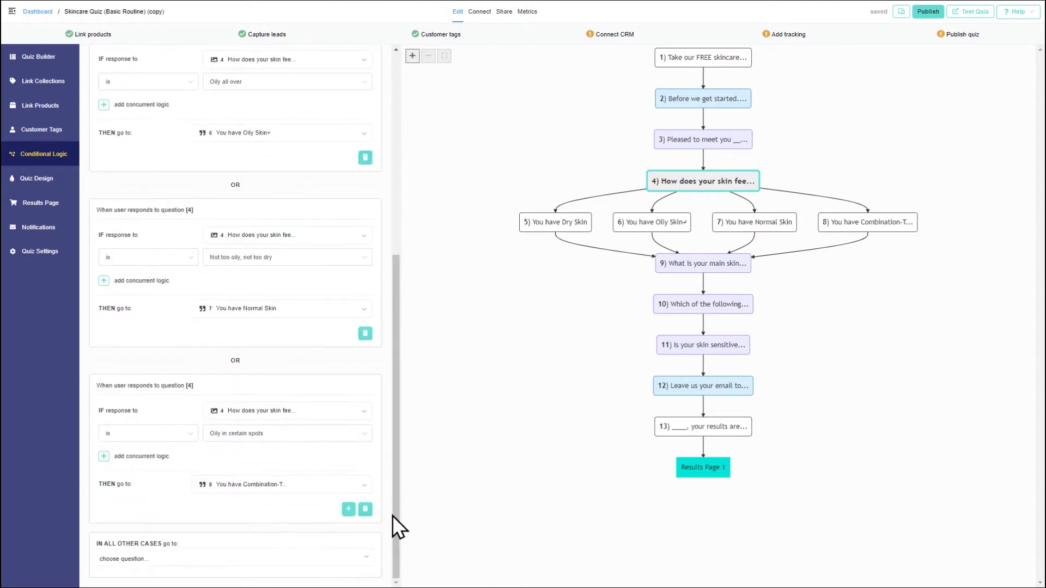
# Inspect the jump logic of the Dry, Oily, Normal and Combination skin result nodes
pyautogui.click(557, 231)
pyautogui.click(651, 229)
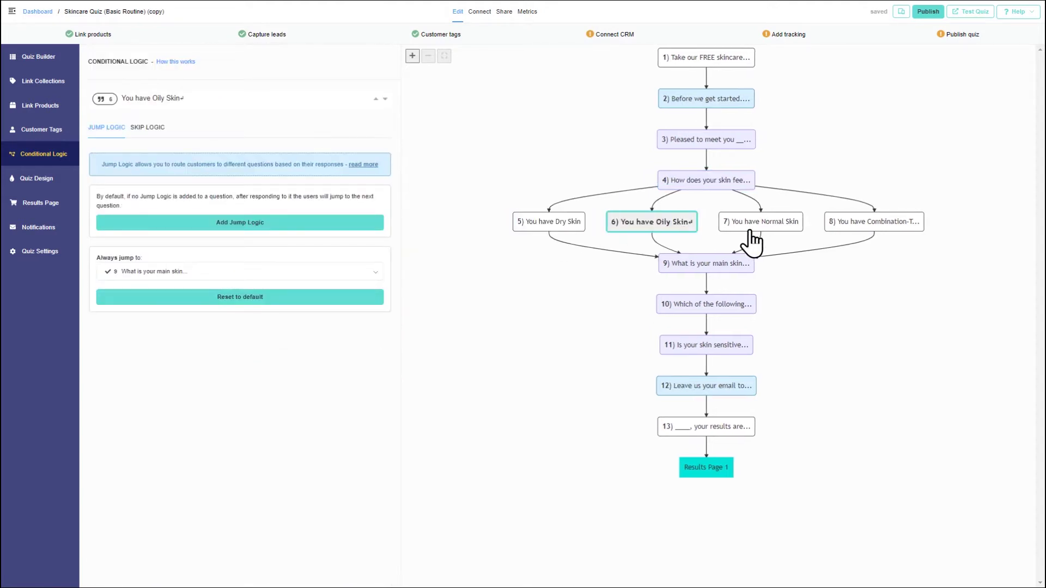
pyautogui.click(752, 229)
pyautogui.click(845, 230)
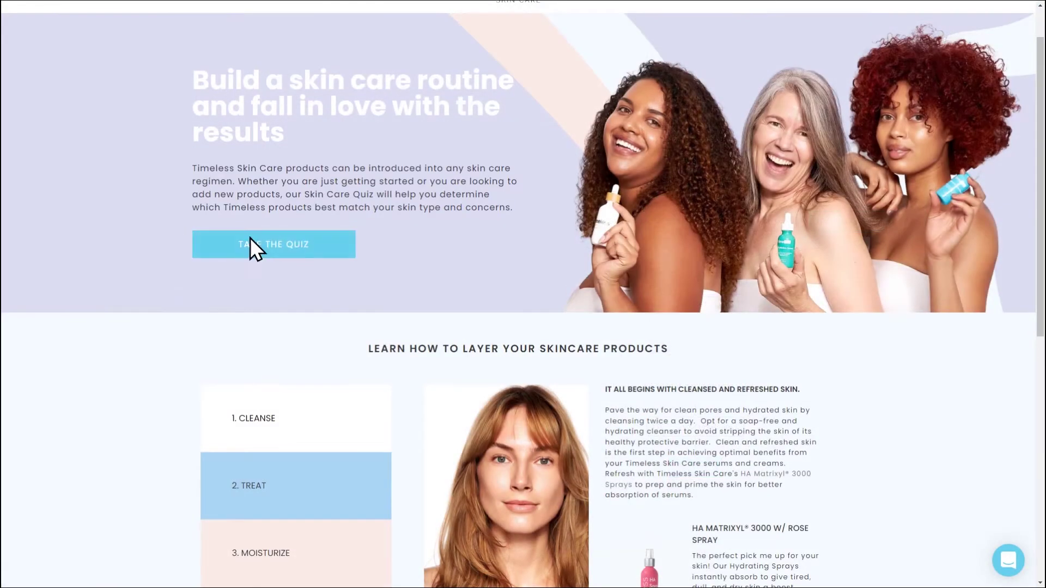
# Take the Timeless quiz as Female, 30-44, Fair/Light, Combination skin, and submit the concerns
pyautogui.click(250, 240)
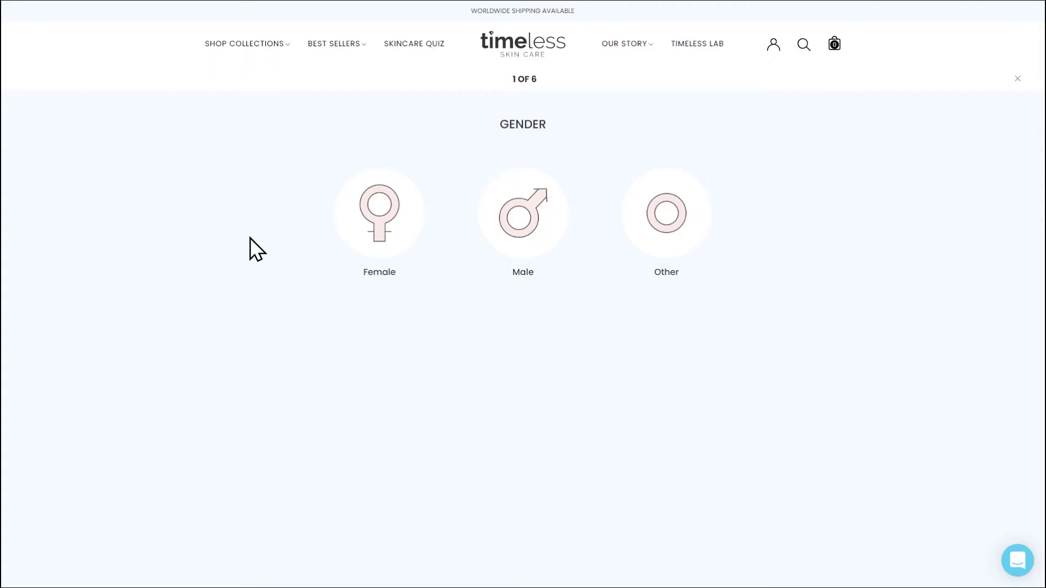
pyautogui.click(348, 223)
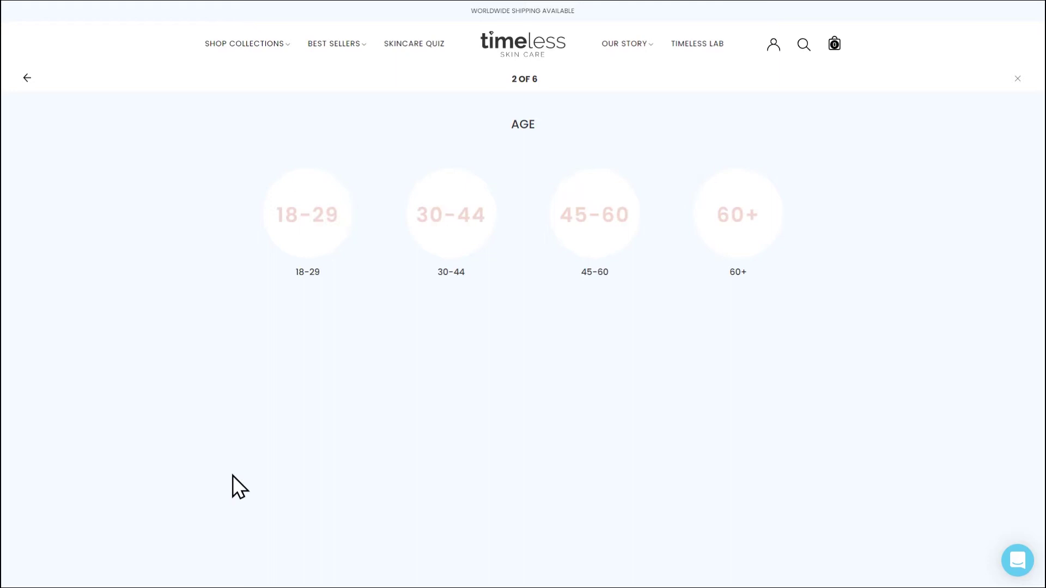
pyautogui.click(457, 241)
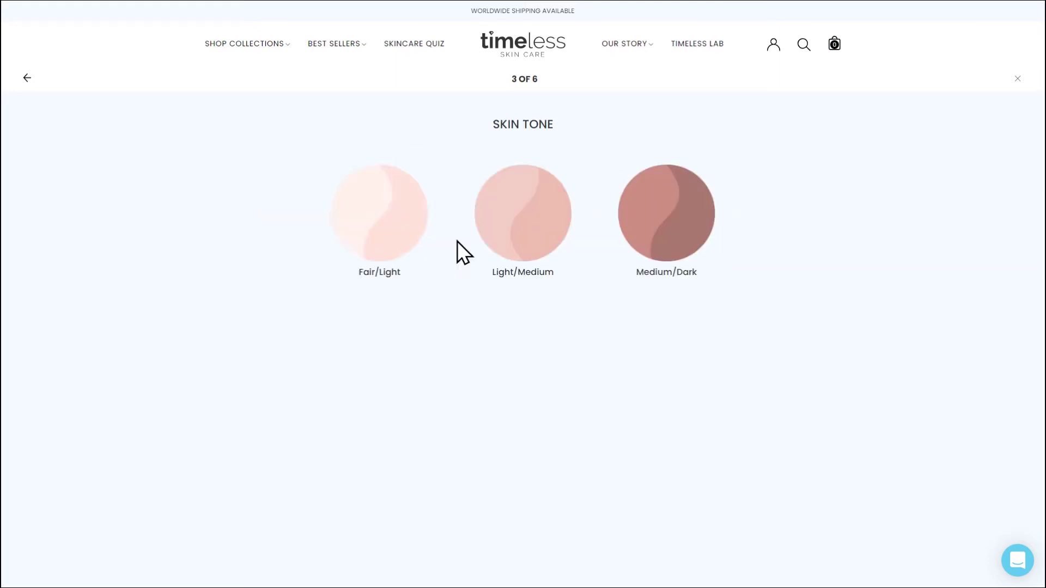
pyautogui.click(402, 260)
pyautogui.click(588, 285)
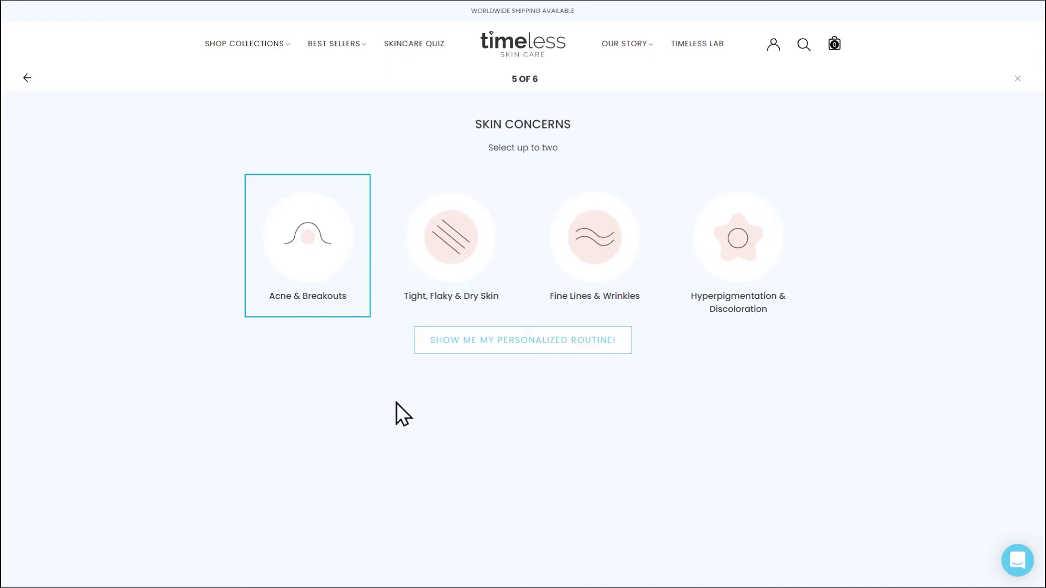
pyautogui.click(508, 351)
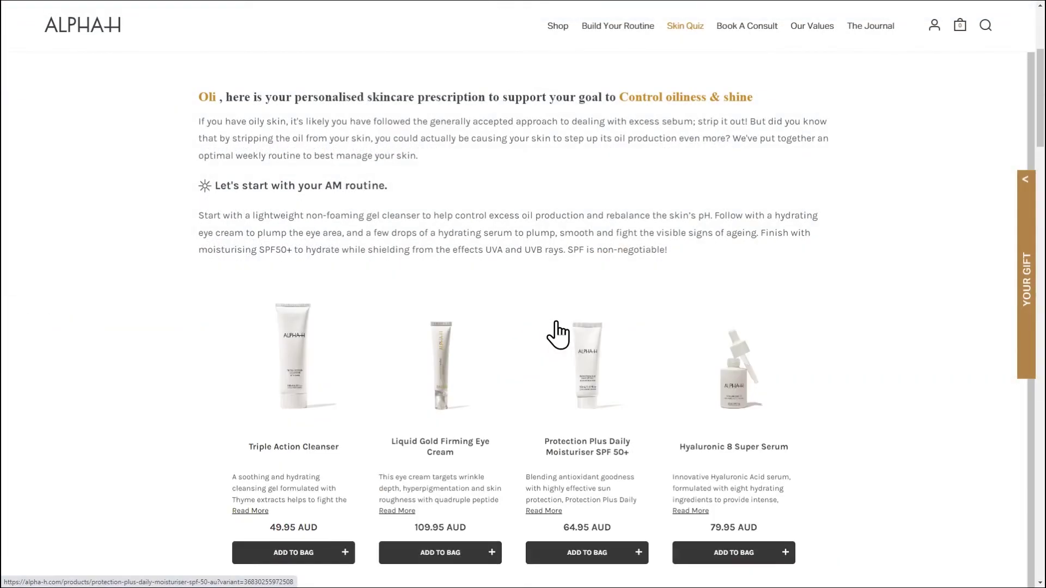
# Scroll through the recommended AM, PM and weekly product routines
pyautogui.scroll(-1, 986, 168)
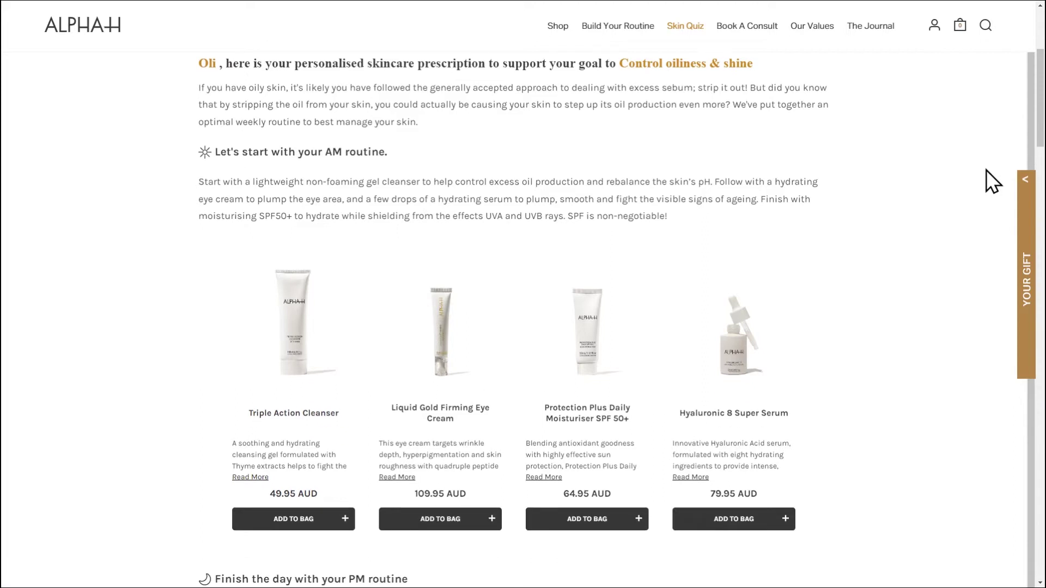
pyautogui.scroll(-1, 986, 170)
pyautogui.scroll(-1, 987, 169)
pyautogui.scroll(-1, 986, 170)
pyautogui.scroll(-3, 986, 169)
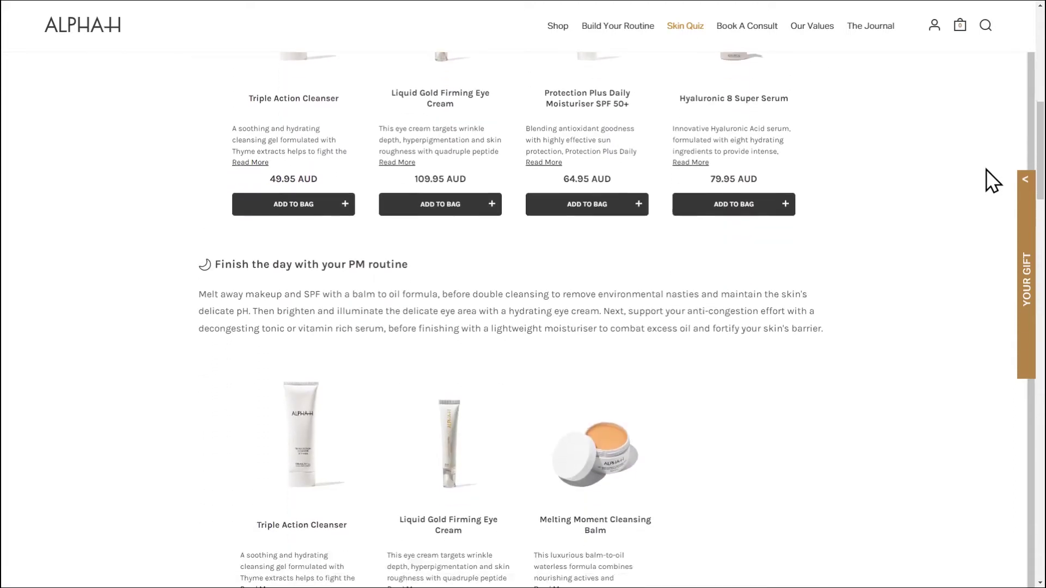
pyautogui.scroll(-1, 986, 169)
pyautogui.scroll(-2, 987, 170)
pyautogui.scroll(-1, 986, 170)
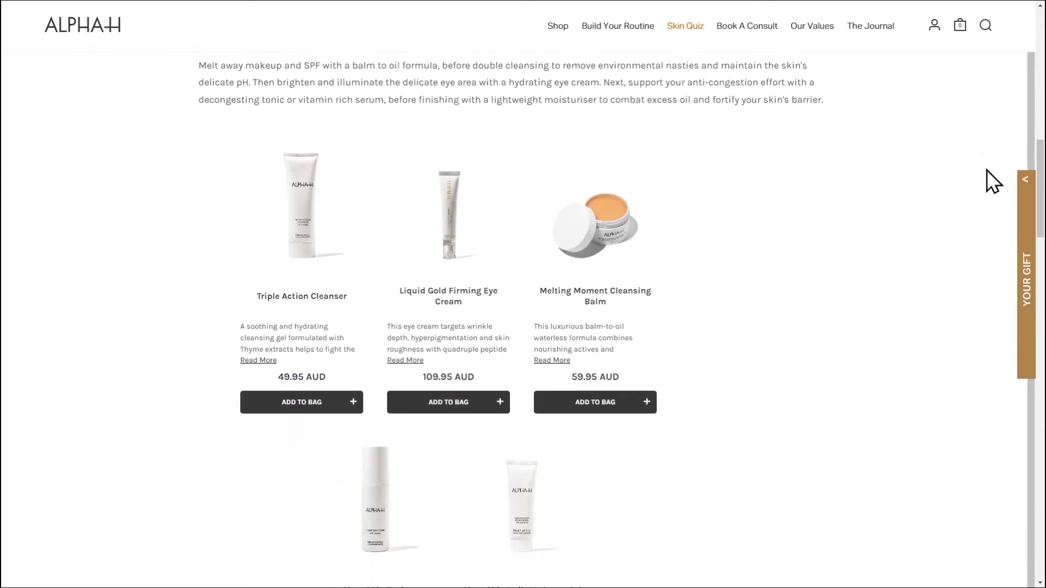
pyautogui.scroll(-2, 986, 170)
pyautogui.scroll(-3, 986, 170)
pyautogui.scroll(-3, 986, 170)
pyautogui.scroll(-2, 986, 170)
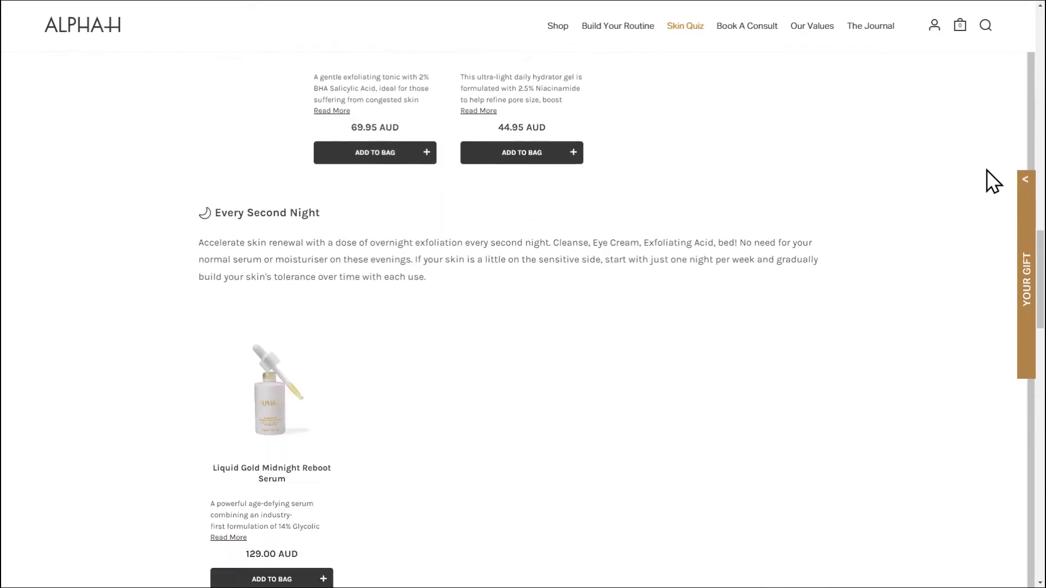
pyautogui.scroll(-2, 986, 169)
pyautogui.scroll(-1, 986, 170)
pyautogui.scroll(-2, 986, 170)
pyautogui.scroll(-3, 986, 170)
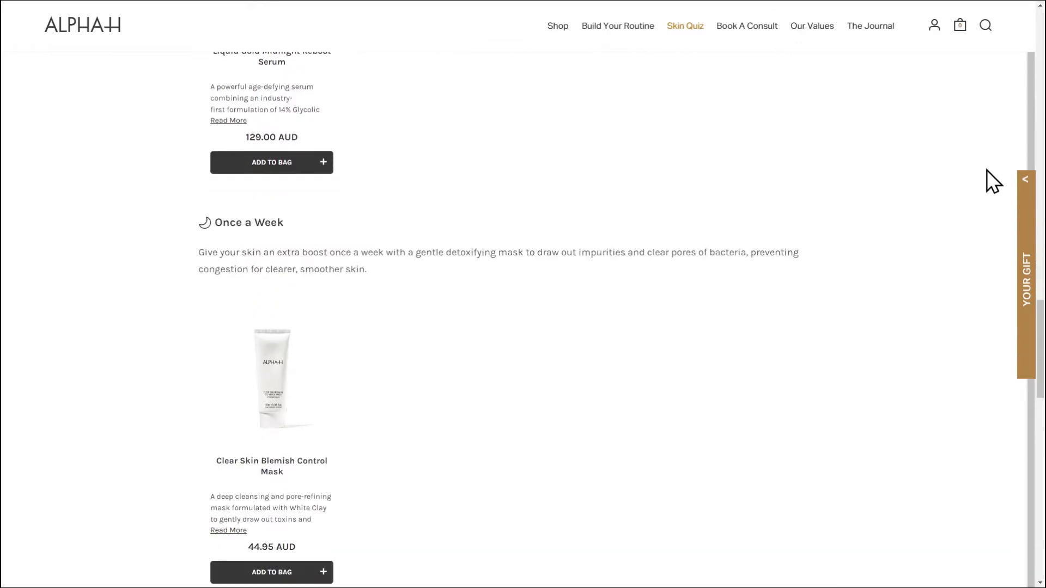
pyautogui.scroll(-1, 986, 170)
pyautogui.scroll(-3, 986, 170)
pyautogui.scroll(-2, 987, 170)
pyautogui.scroll(-2, 986, 170)
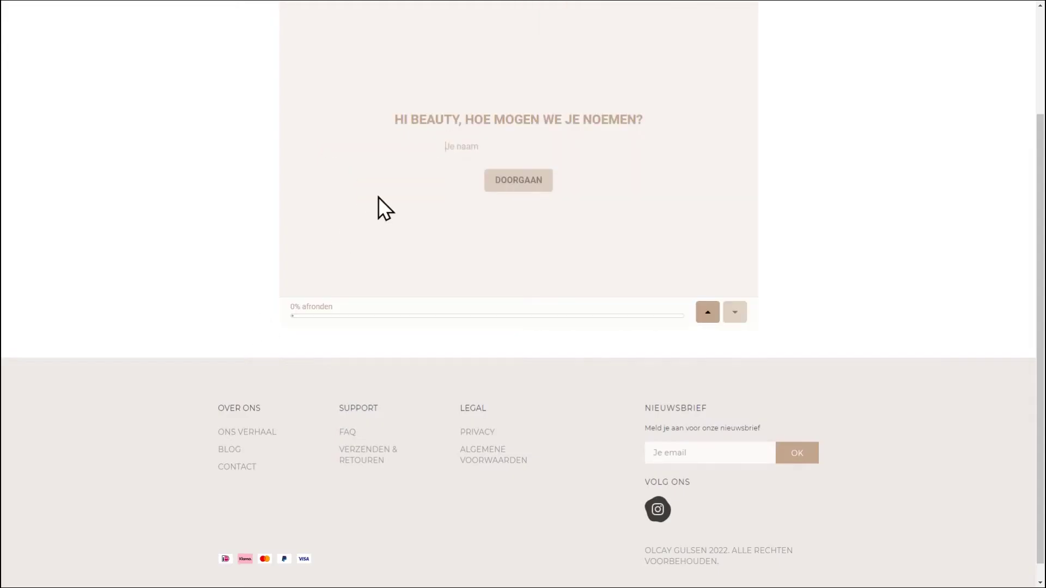
# Enter the name 'Oli', pass the email and skin-type picture questions, and choose Curly (3a-3c) hair
pyautogui.write('Oli')
pyautogui.press('Return')
pyautogui.click(485, 213)
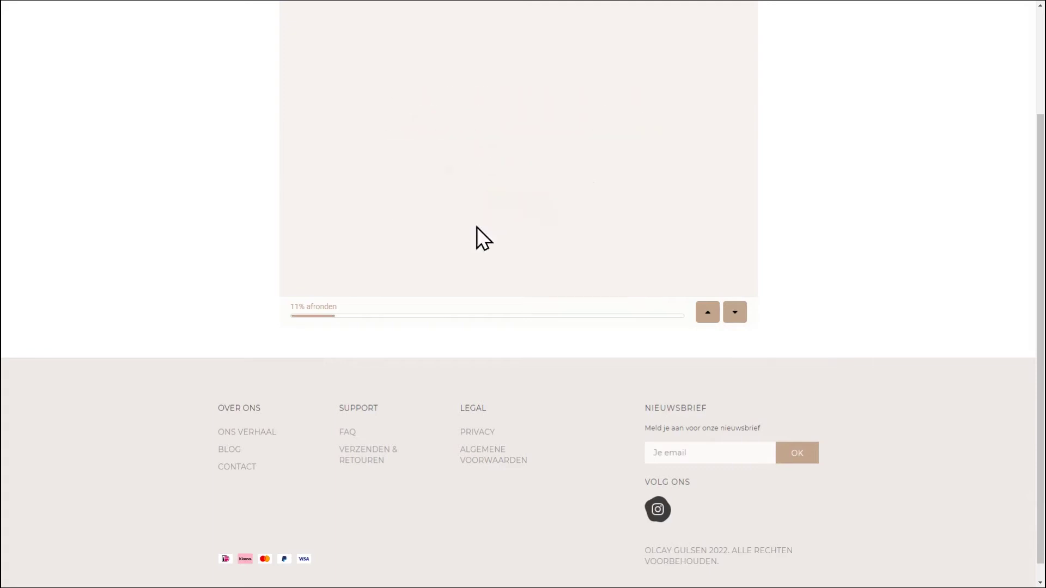
pyautogui.click(466, 252)
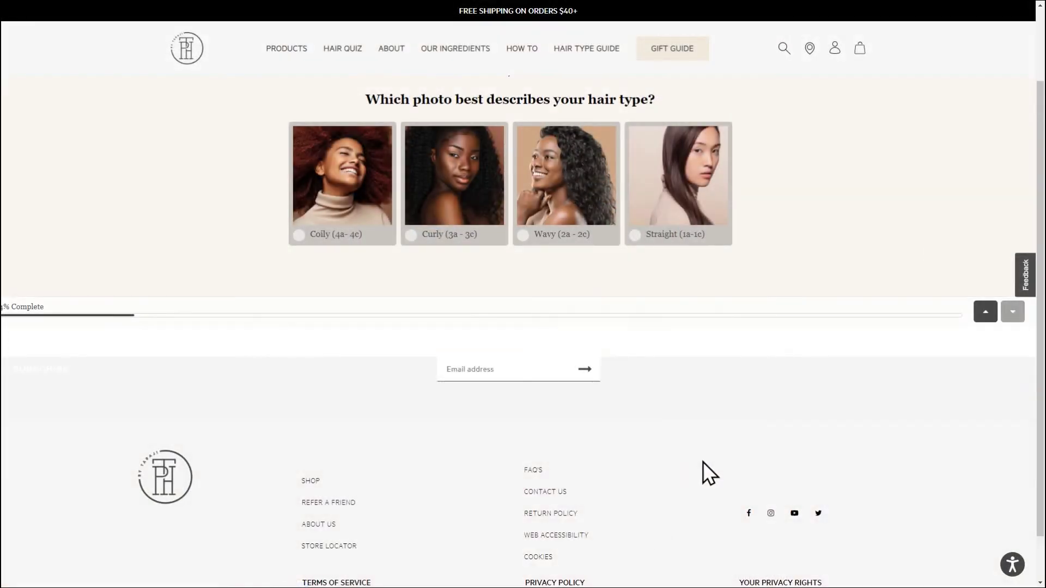
pyautogui.click(463, 237)
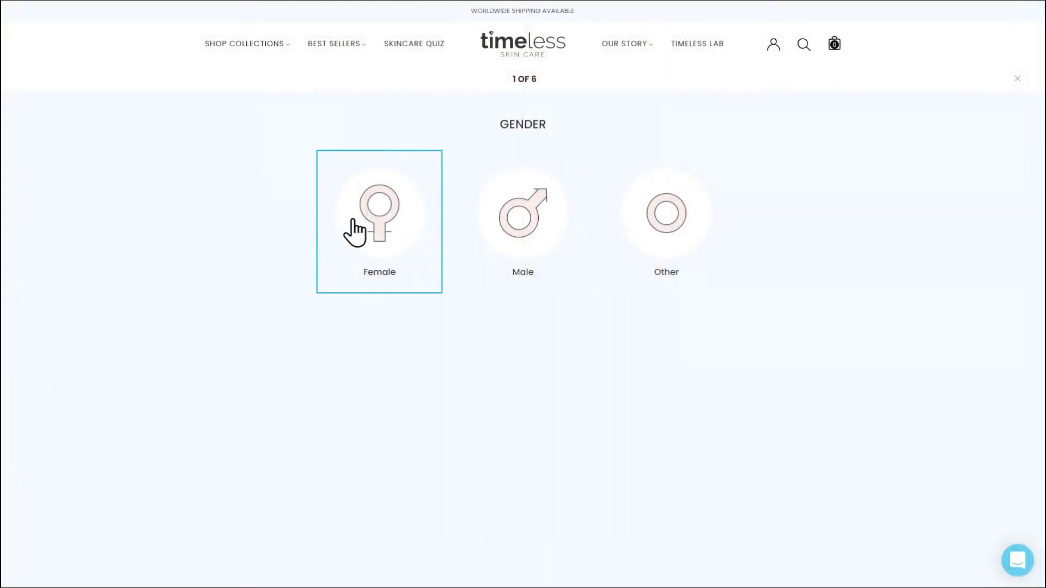
# Answer the Timeless quiz with Female, 30-44 and Fair/Light skin tone
pyautogui.click(349, 225)
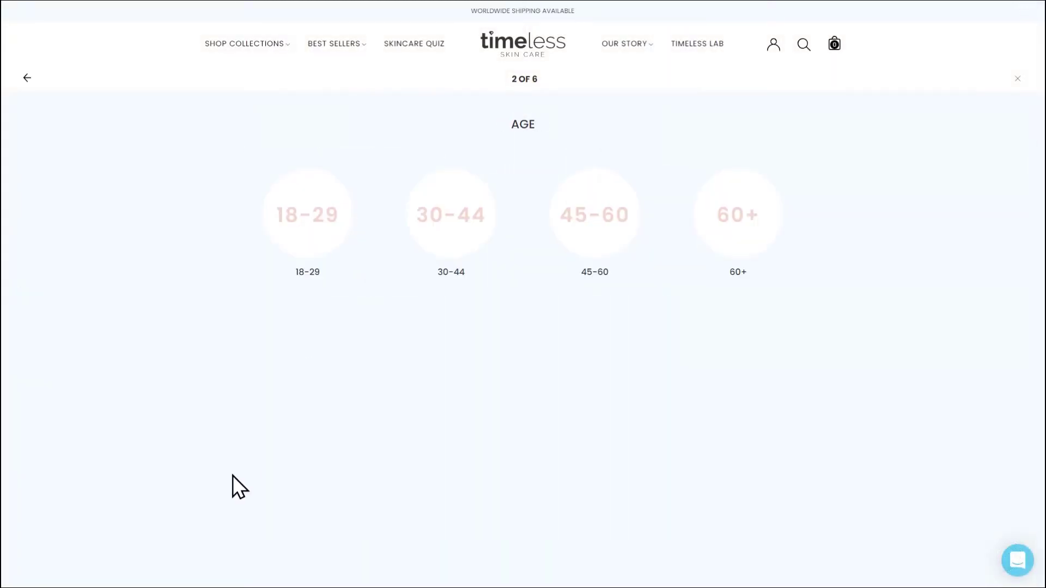
pyautogui.click(452, 267)
pyautogui.click(404, 272)
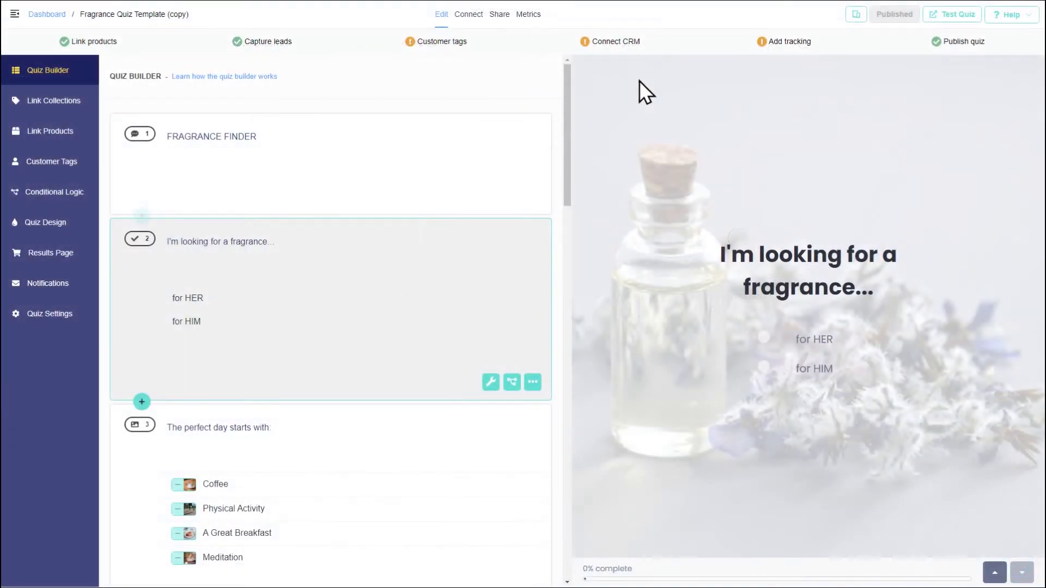
# Preview fragrance questions 3, 4 and 5: perfect day, good memories and perfect getaway
pyautogui.click(422, 448)
pyautogui.scroll(-5, 423, 447)
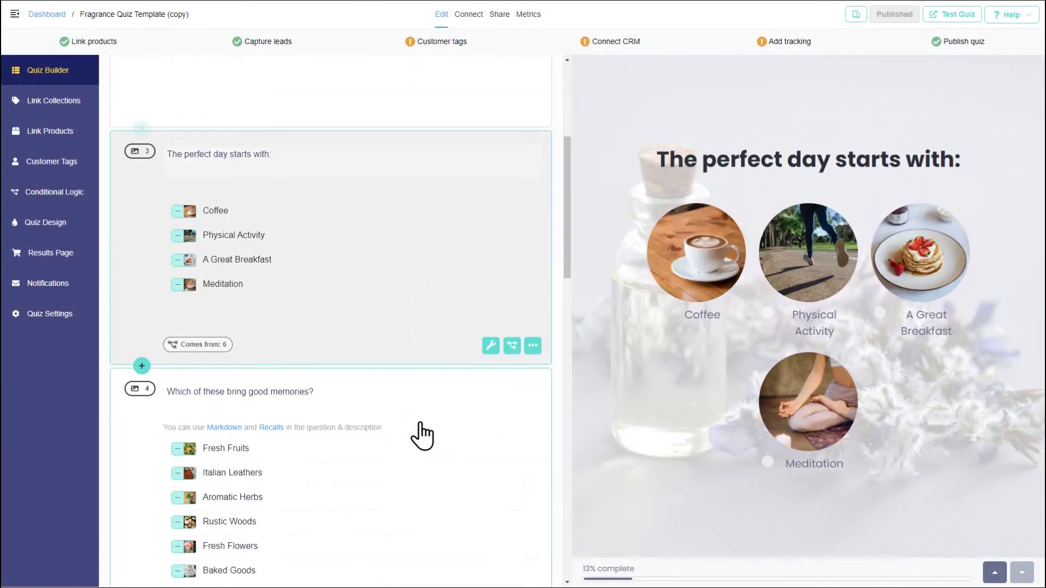
pyautogui.scroll(-2, 423, 448)
pyautogui.click(408, 464)
pyautogui.scroll(-2, 409, 455)
pyautogui.scroll(-3, 411, 456)
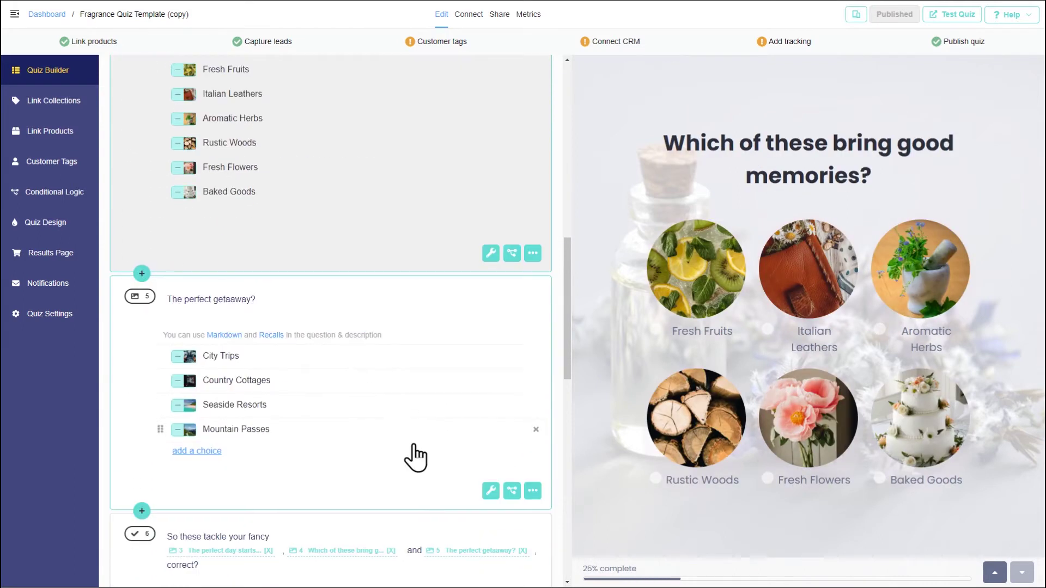
pyautogui.click(416, 490)
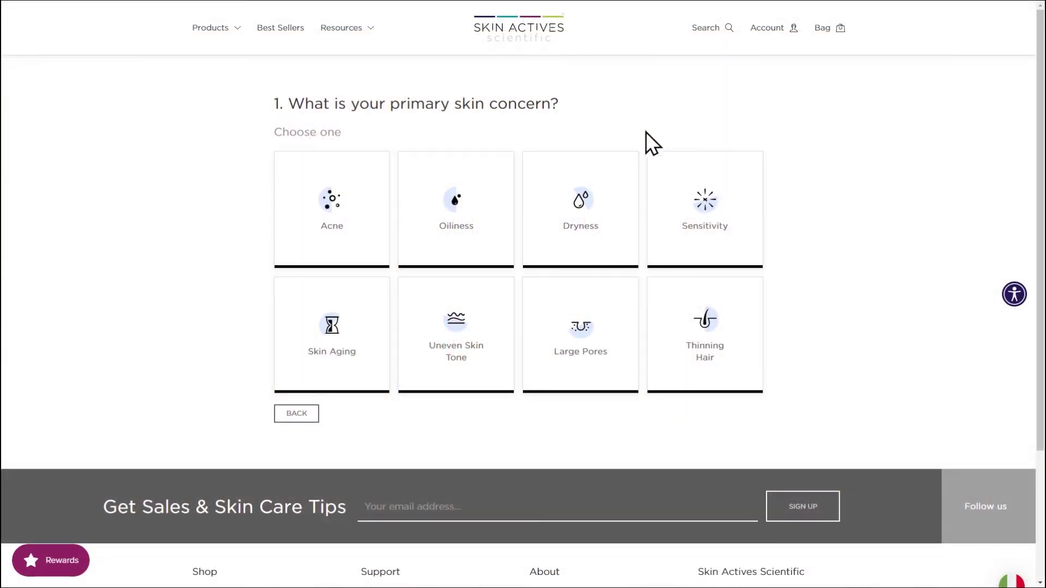
# Pick Dryness, then enter 'Oli' and answer the writing type, place and frequency questions
pyautogui.click(575, 232)
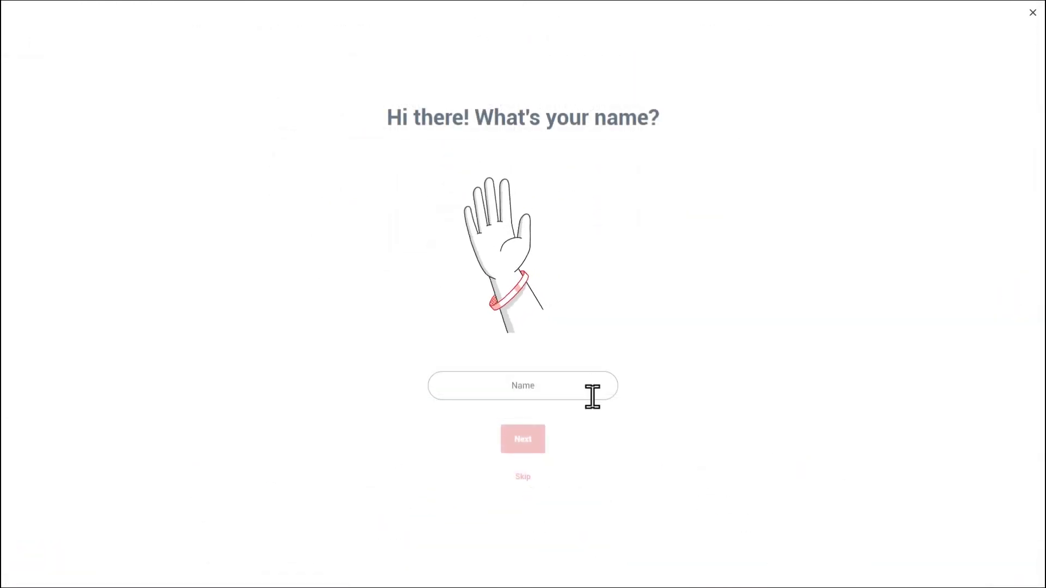
pyautogui.write('Oli')
pyautogui.click(524, 445)
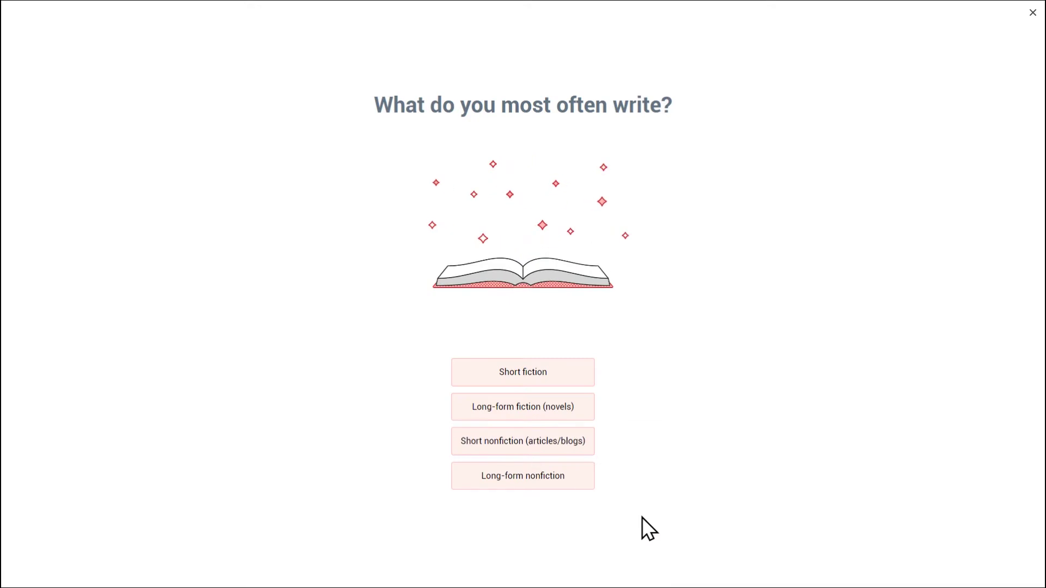
pyautogui.click(587, 446)
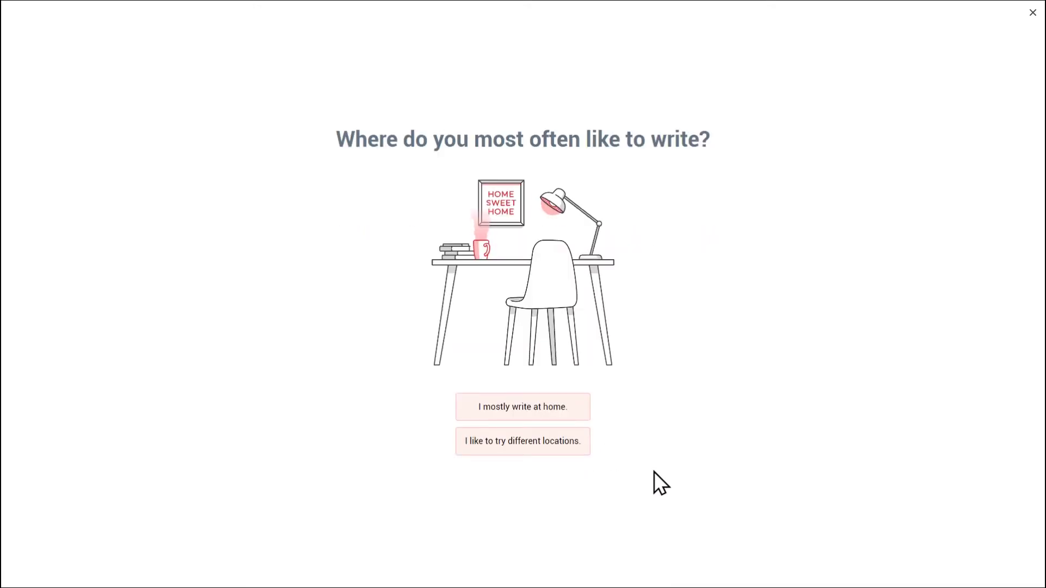
pyautogui.click(588, 441)
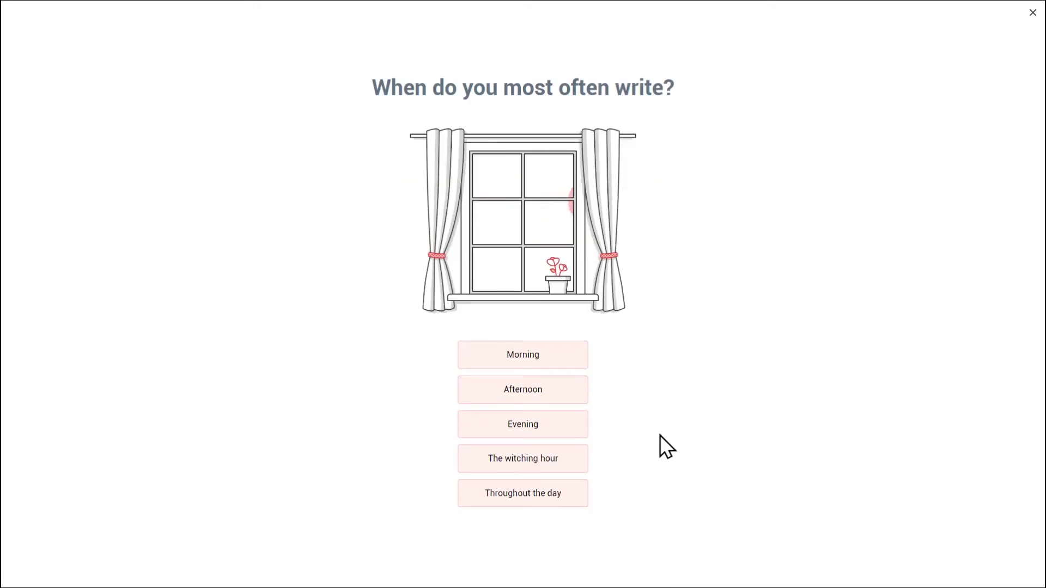
pyautogui.click(569, 390)
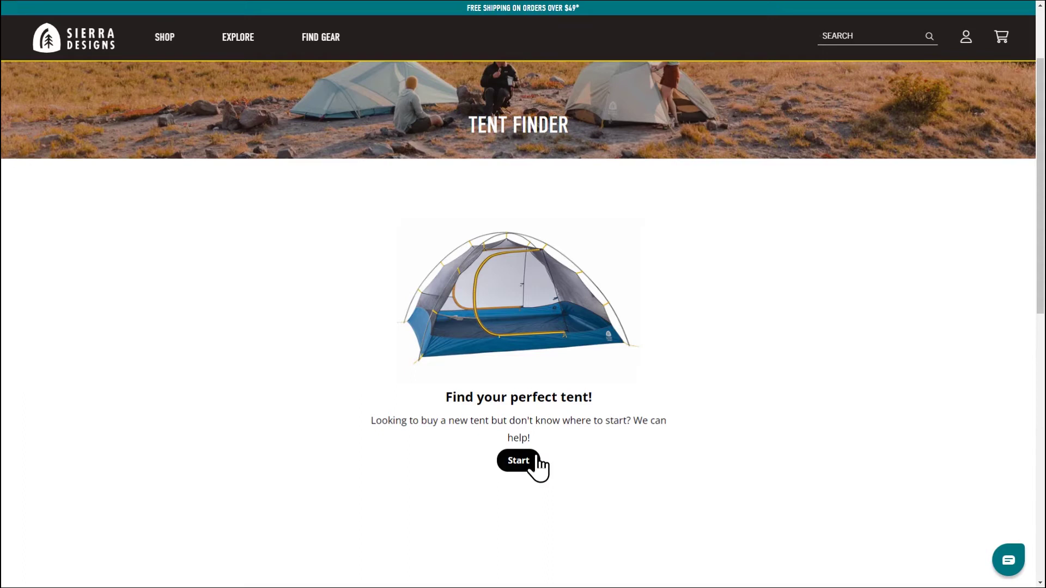
# Start the Tent Finder answering camping, then begin the skin quiz with the name 'oli'
pyautogui.click(531, 459)
pyautogui.click(486, 145)
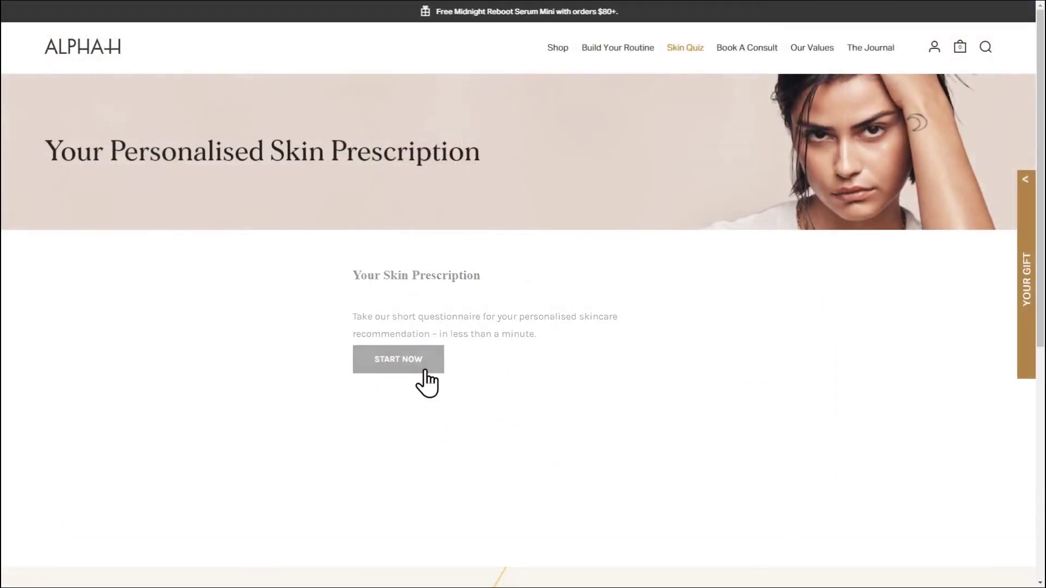
pyautogui.click(424, 368)
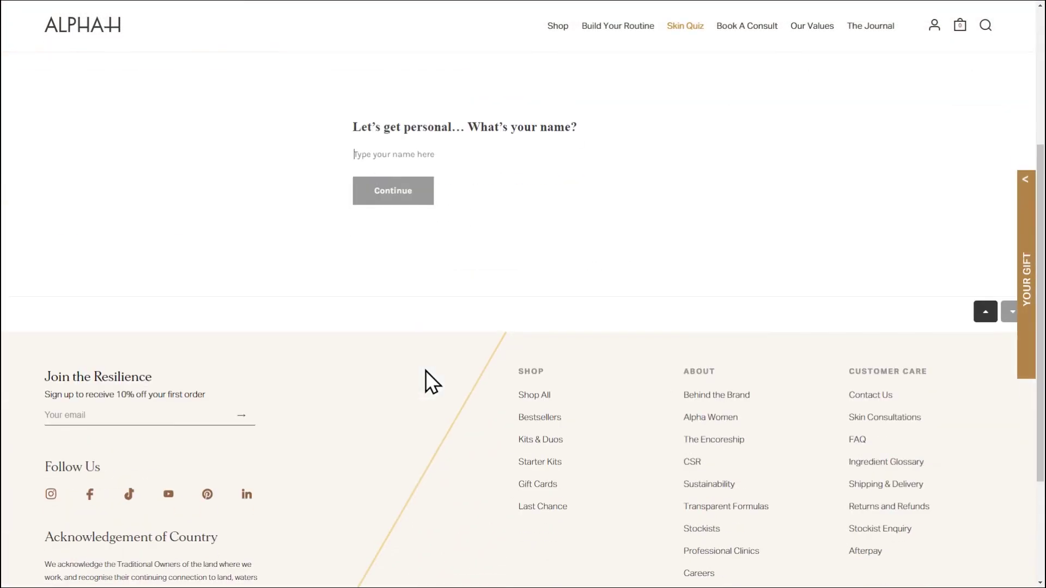
pyautogui.write('oli')
pyautogui.click(393, 201)
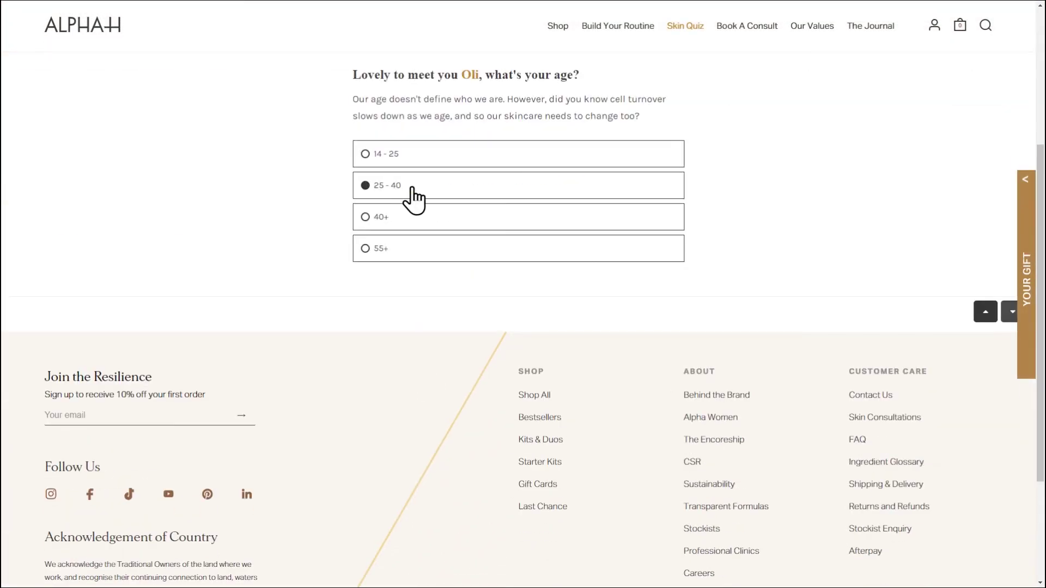
# Finish the skin quiz: age 25-40, skin answers, None of the above, past the newsletter
pyautogui.click(410, 185)
pyautogui.click(476, 197)
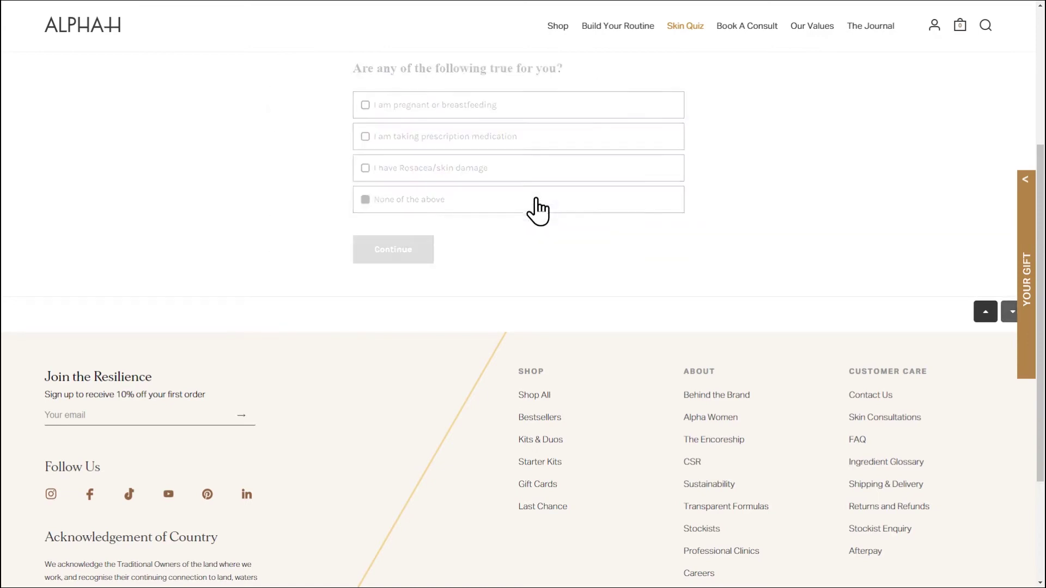
pyautogui.click(538, 210)
pyautogui.click(409, 262)
pyautogui.click(428, 210)
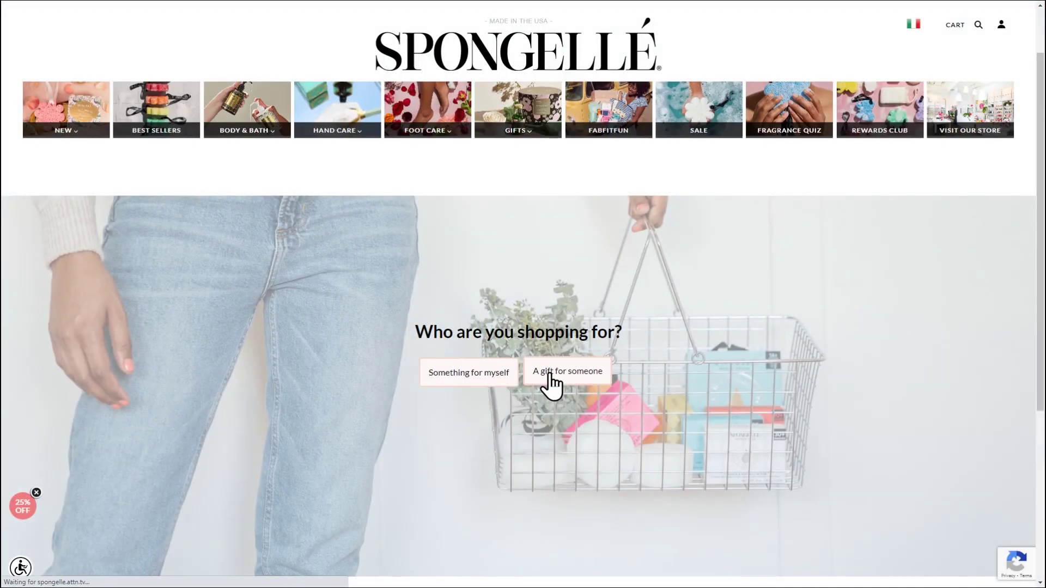
# Answer Spongellé's gift quiz for a body-fragrance gift, skip the email, and view suggestions
pyautogui.click(551, 374)
pyautogui.click(564, 218)
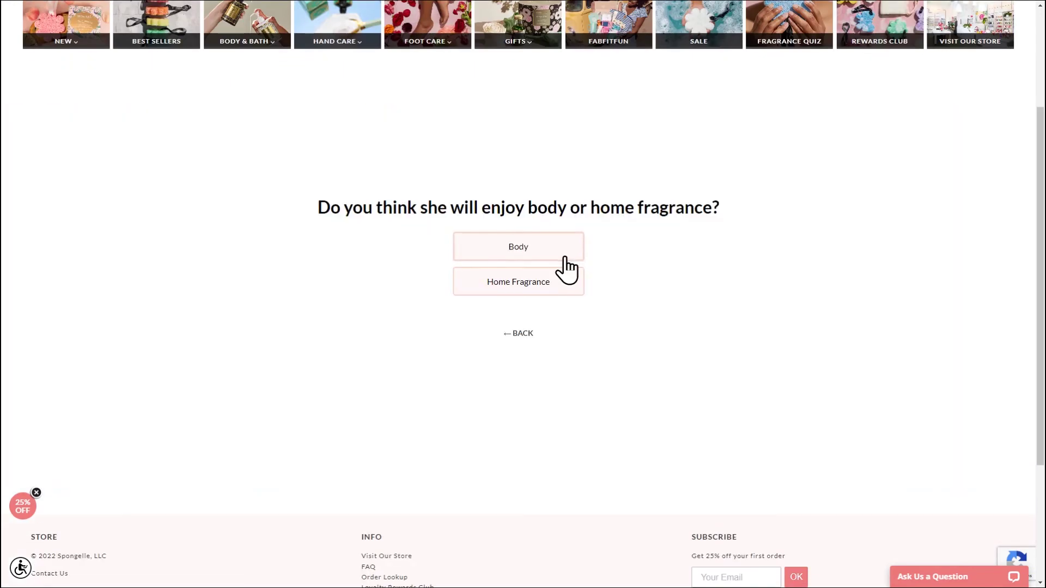
pyautogui.click(565, 256)
pyautogui.click(563, 264)
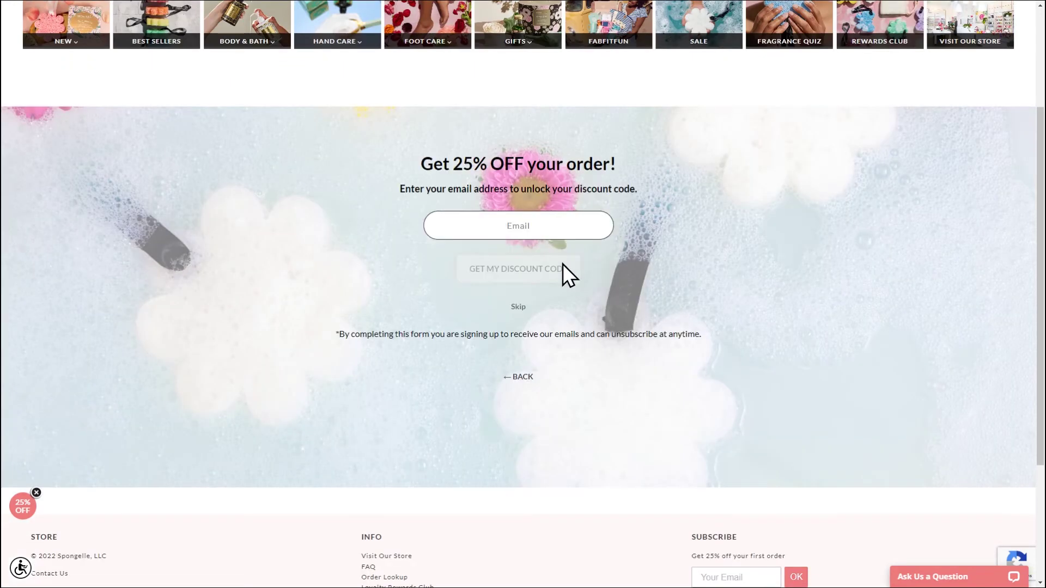
pyautogui.click(522, 306)
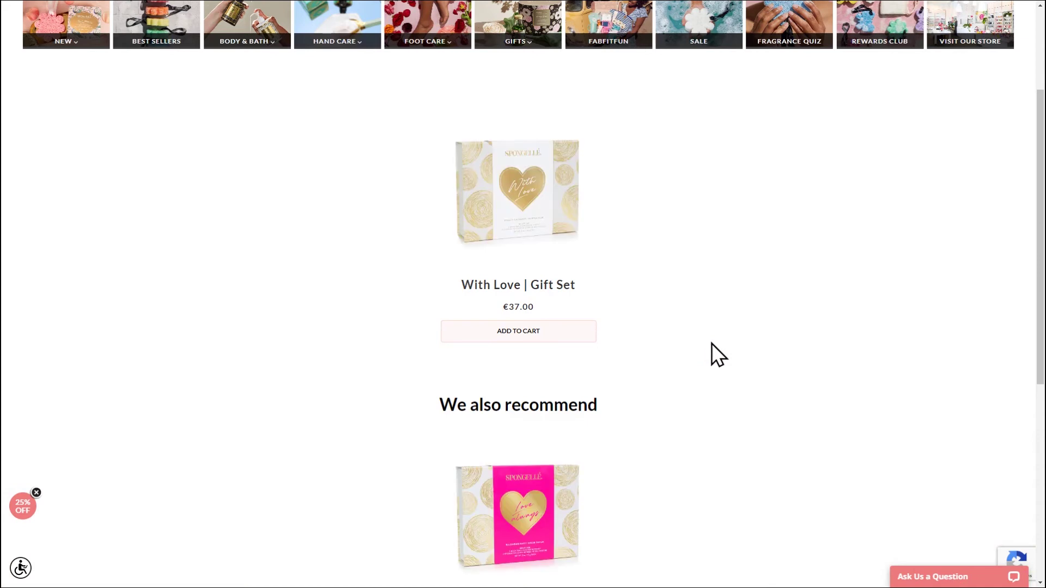
pyautogui.scroll(-3, 712, 343)
pyautogui.scroll(-3, 712, 343)
pyautogui.scroll(3, 711, 344)
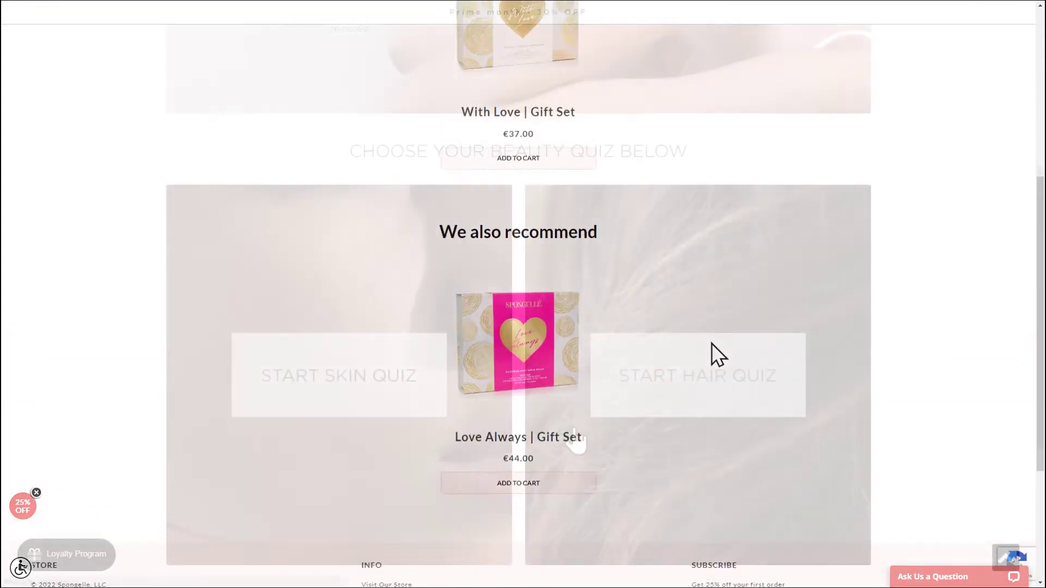
pyautogui.scroll(5, 691, 344)
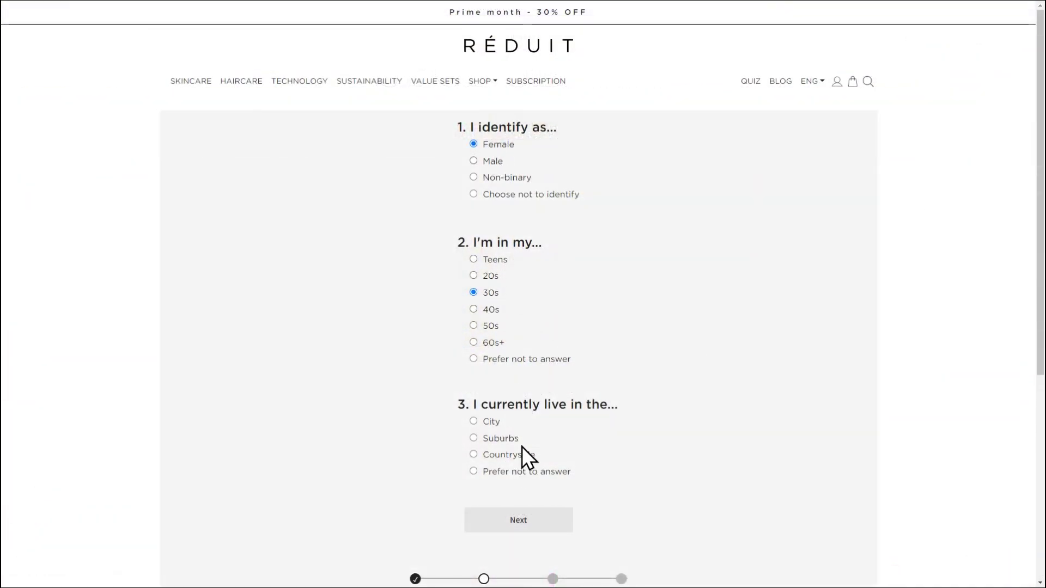
# Answer Réduit's hair quiz: Suburbs, colored Coiled, Thick, Medium, wash twice weekly, products often
pyautogui.click(522, 447)
pyautogui.click(541, 523)
pyautogui.click(357, 248)
pyautogui.click(486, 397)
pyautogui.scroll(-3, 515, 470)
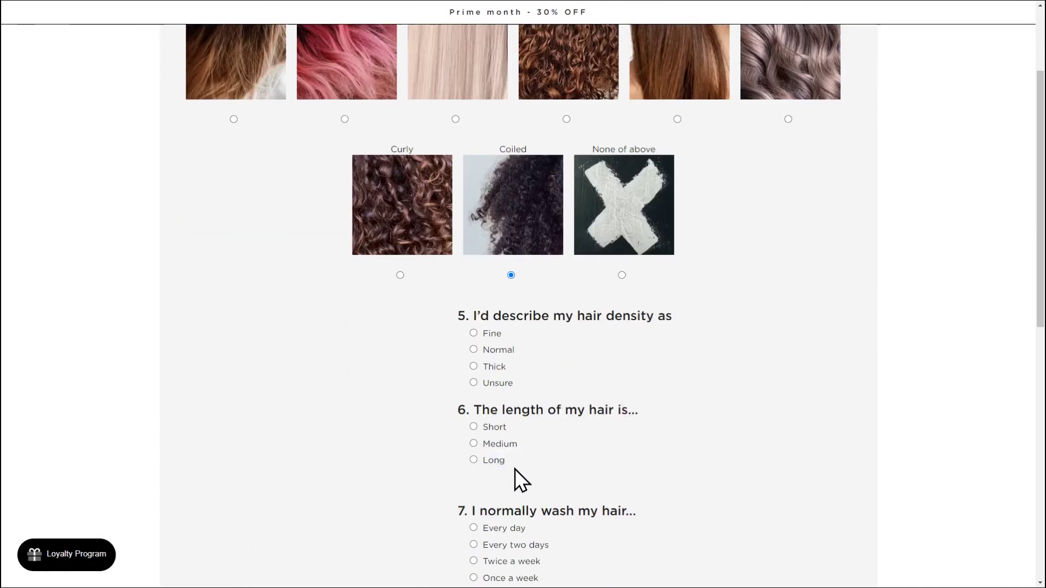
pyautogui.click(495, 342)
pyautogui.click(496, 418)
pyautogui.scroll(-5, 496, 419)
pyautogui.click(499, 278)
pyautogui.click(493, 384)
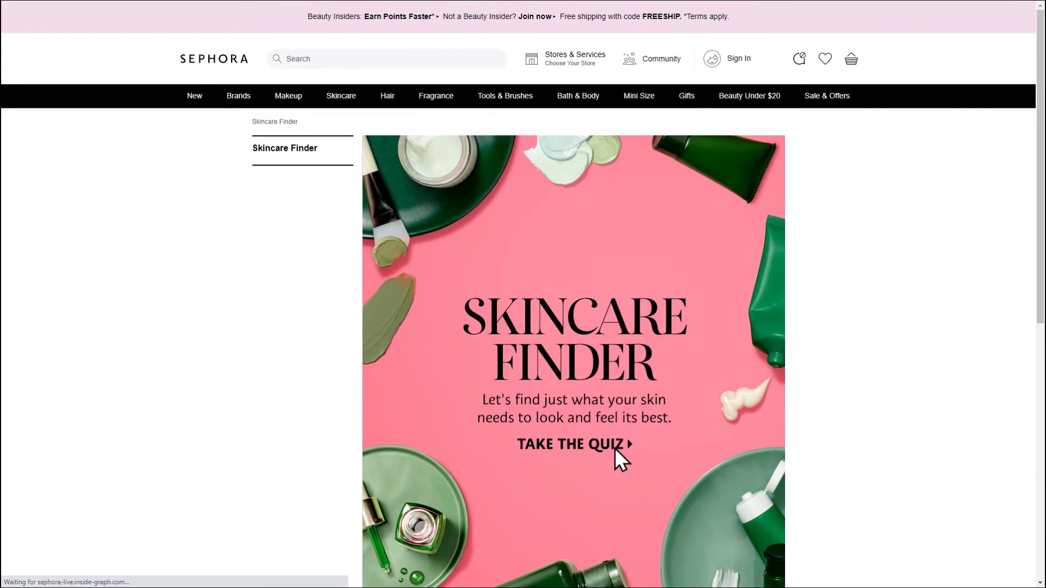
# Take Sephora's Skincare Finder by skin concern, choosing Acne and a product type
pyautogui.click(615, 451)
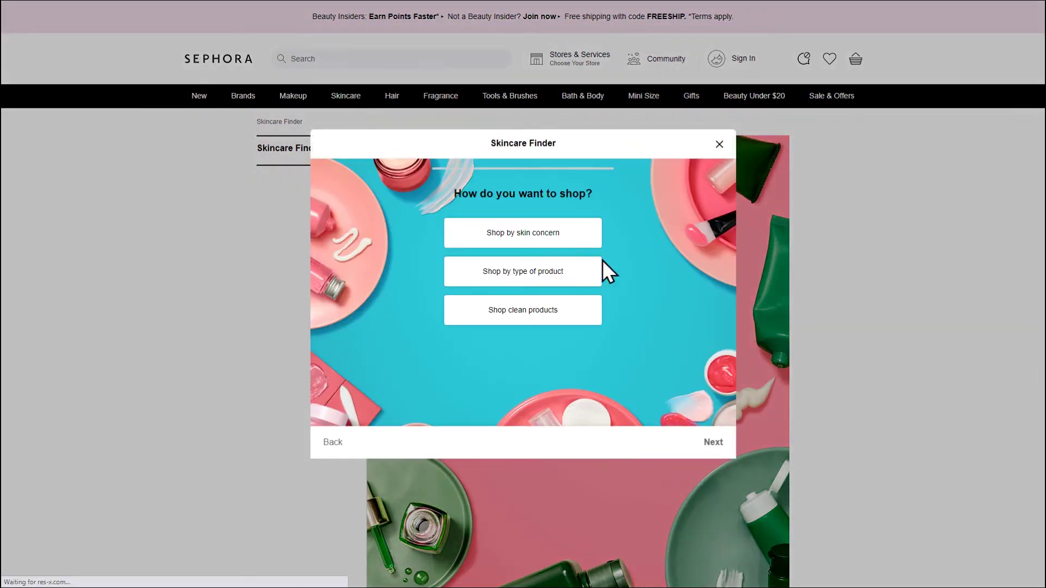
pyautogui.click(520, 235)
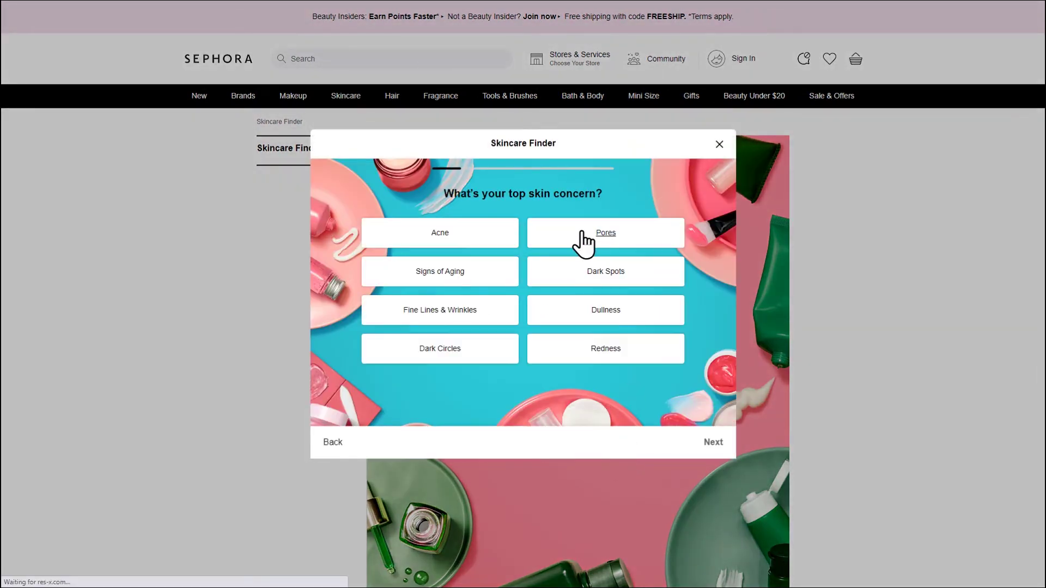
pyautogui.click(455, 246)
pyautogui.click(557, 284)
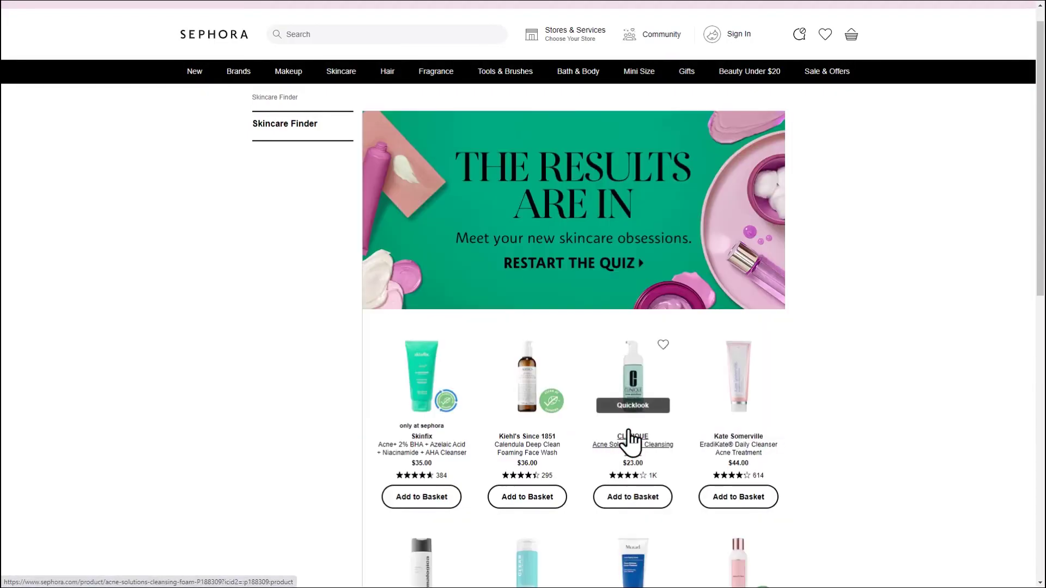
# Scroll the acne results and add the recommended Brow Stamp Kit to cart
pyautogui.scroll(-4, 894, 263)
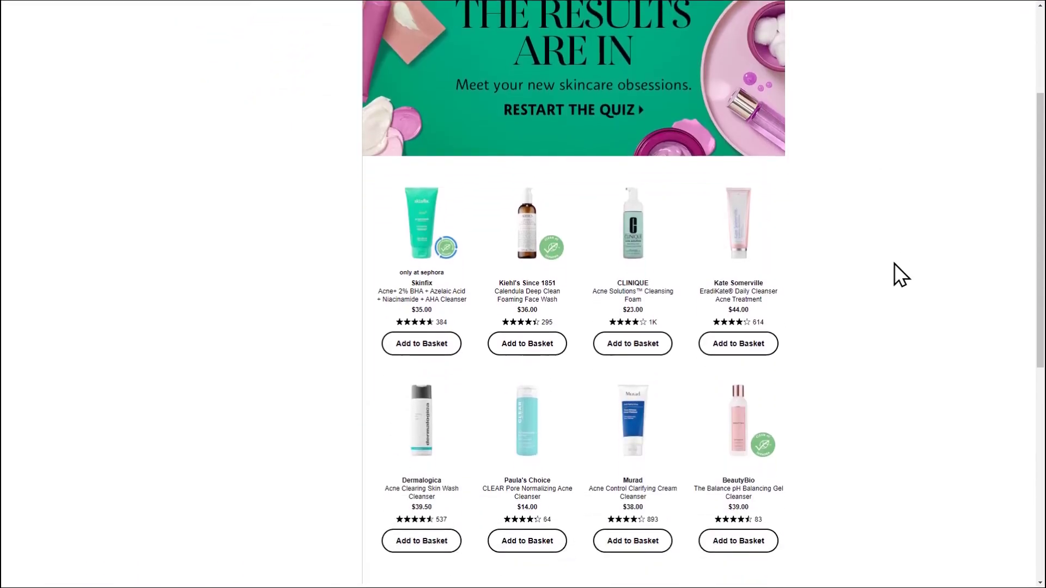
pyautogui.scroll(-1, 894, 263)
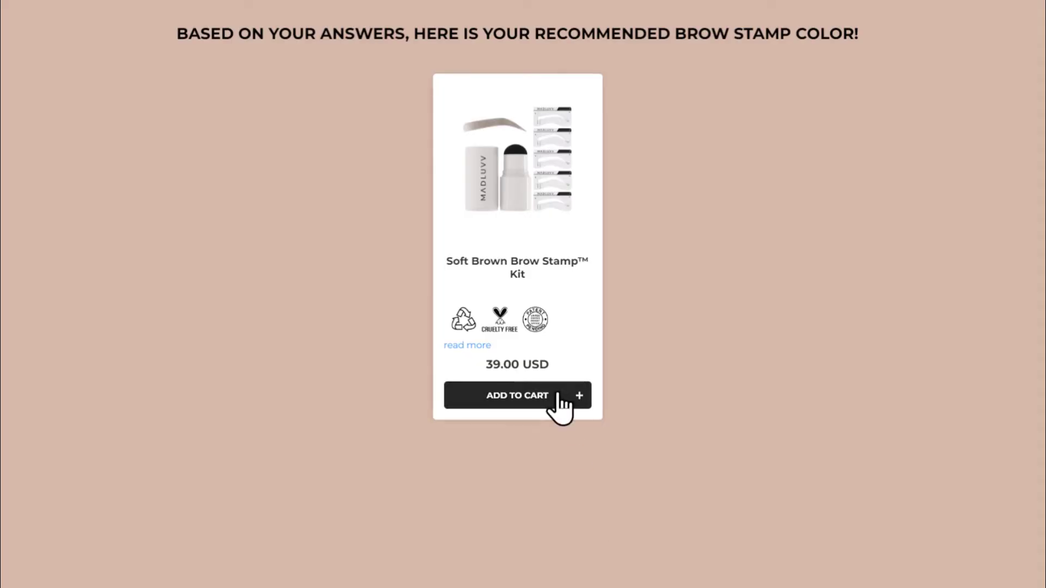
pyautogui.click(559, 396)
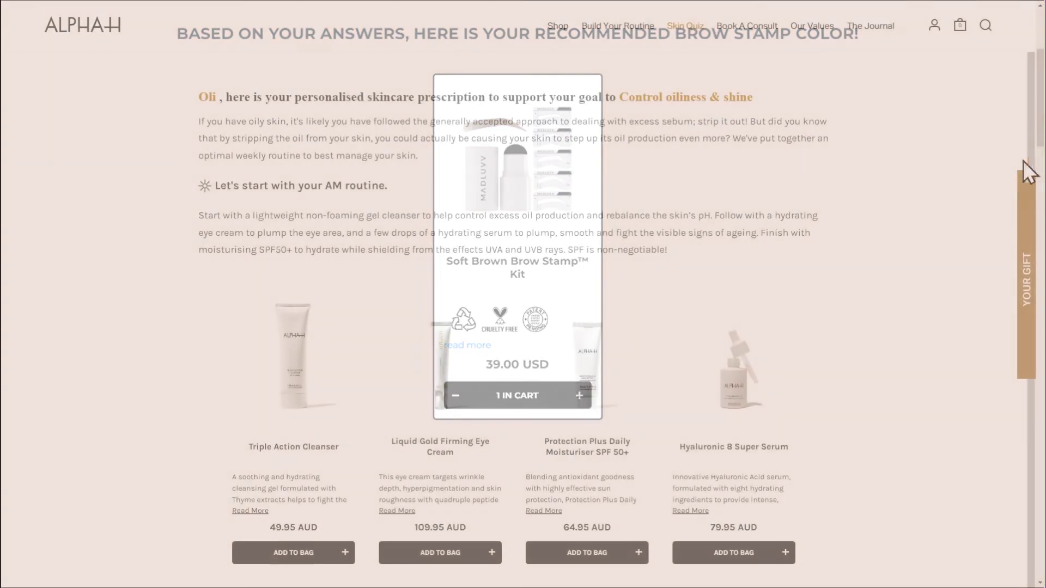
# Scroll through Alpha-H's oily-skin AM, PM and weekly product prescription
pyautogui.scroll(-3, 986, 170)
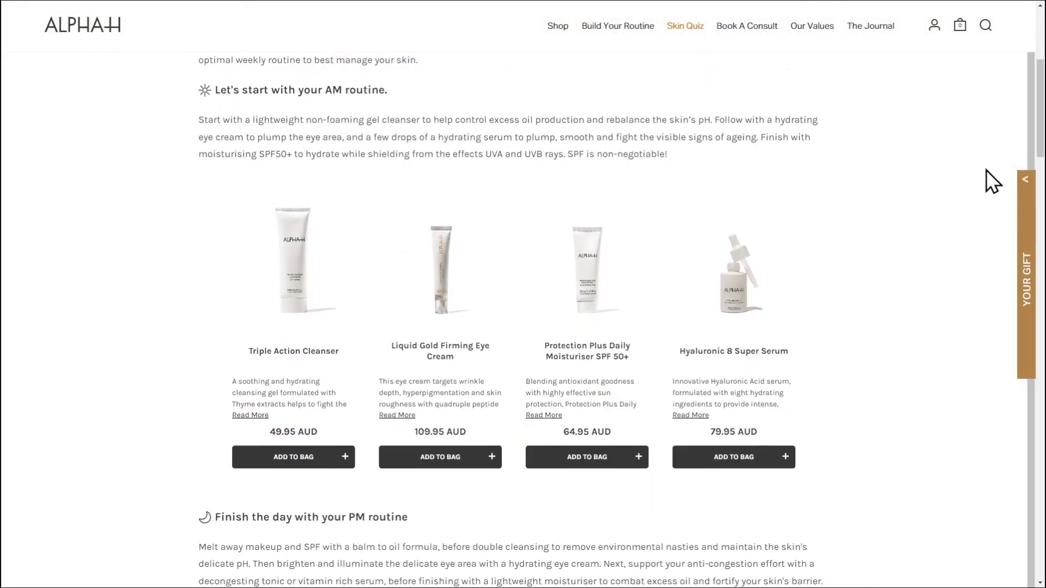
pyautogui.scroll(-3, 986, 170)
pyautogui.scroll(-1, 986, 170)
pyautogui.scroll(-1, 986, 169)
pyautogui.scroll(-1, 986, 169)
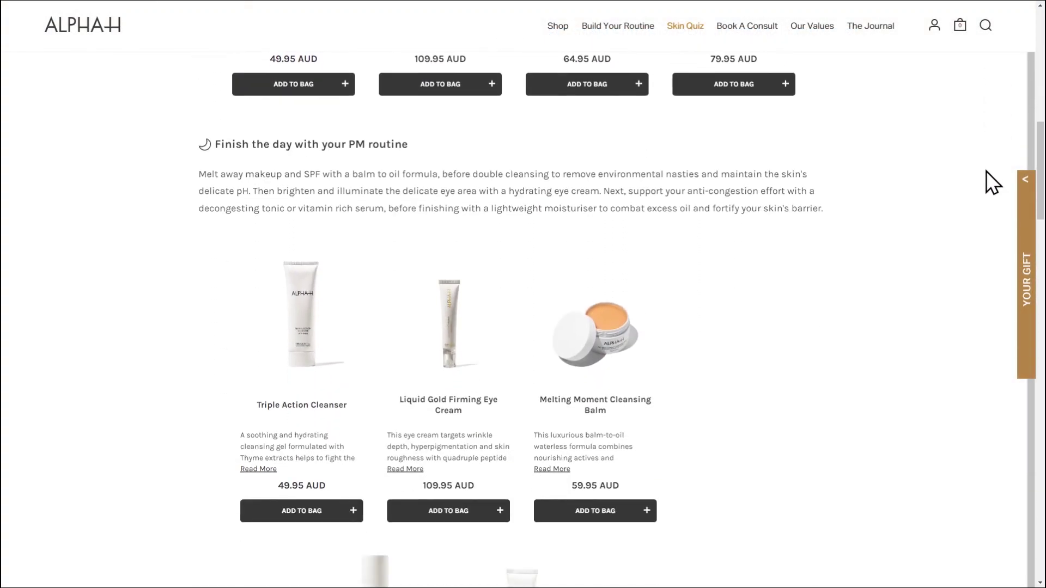
pyautogui.scroll(-1, 986, 170)
pyautogui.scroll(-1, 986, 170)
pyautogui.scroll(-1, 986, 170)
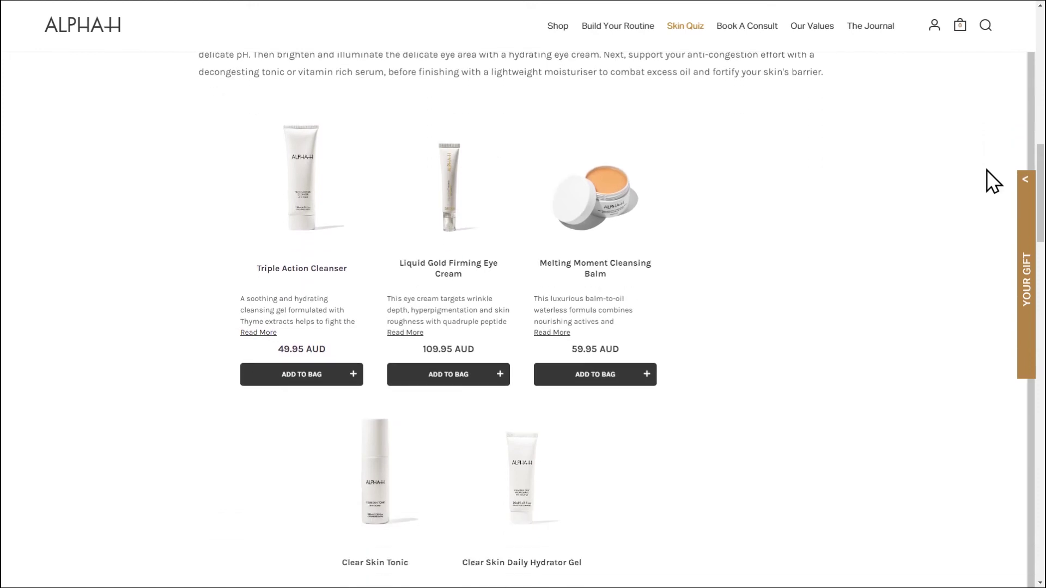
pyautogui.scroll(-1, 986, 170)
pyautogui.scroll(-2, 986, 170)
pyautogui.scroll(-1, 986, 170)
pyautogui.scroll(-2, 986, 170)
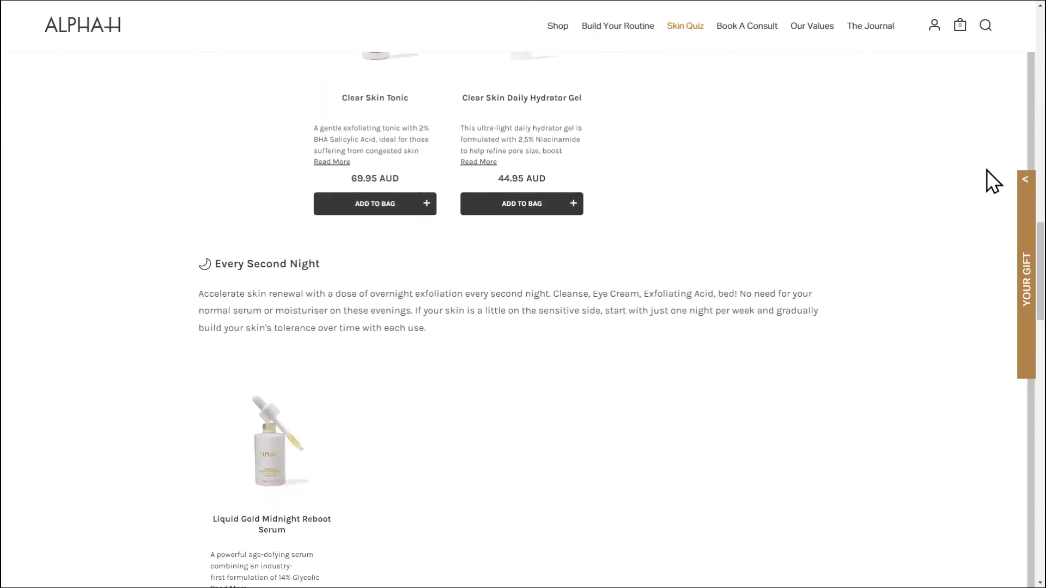
pyautogui.scroll(-2, 986, 170)
pyautogui.scroll(-1, 987, 170)
pyautogui.scroll(-1, 986, 170)
pyautogui.scroll(-1, 986, 170)
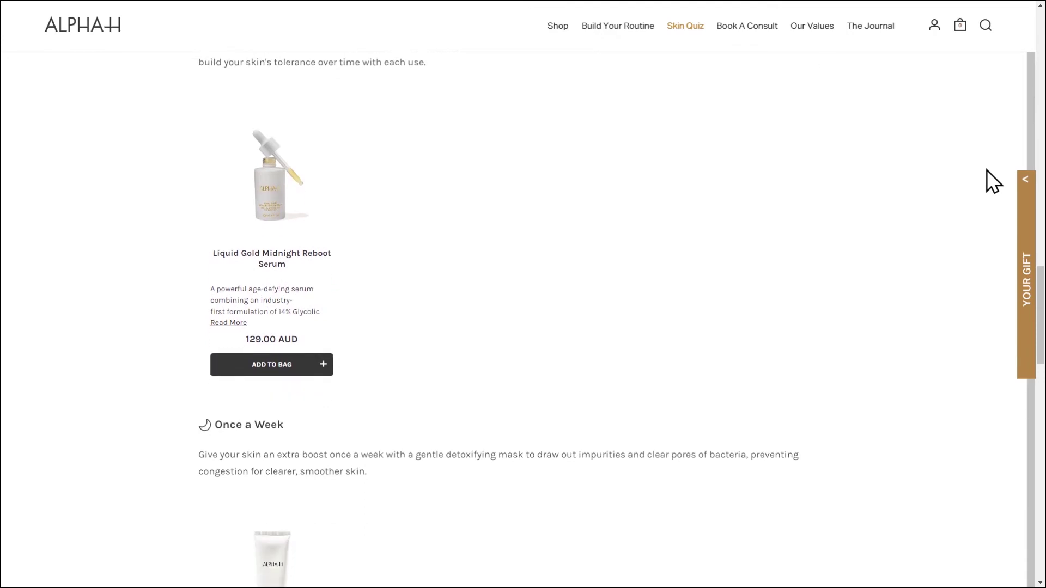
pyautogui.scroll(-3, 986, 170)
pyautogui.scroll(-1, 987, 170)
pyautogui.scroll(-2, 986, 170)
pyautogui.scroll(-2, 986, 170)
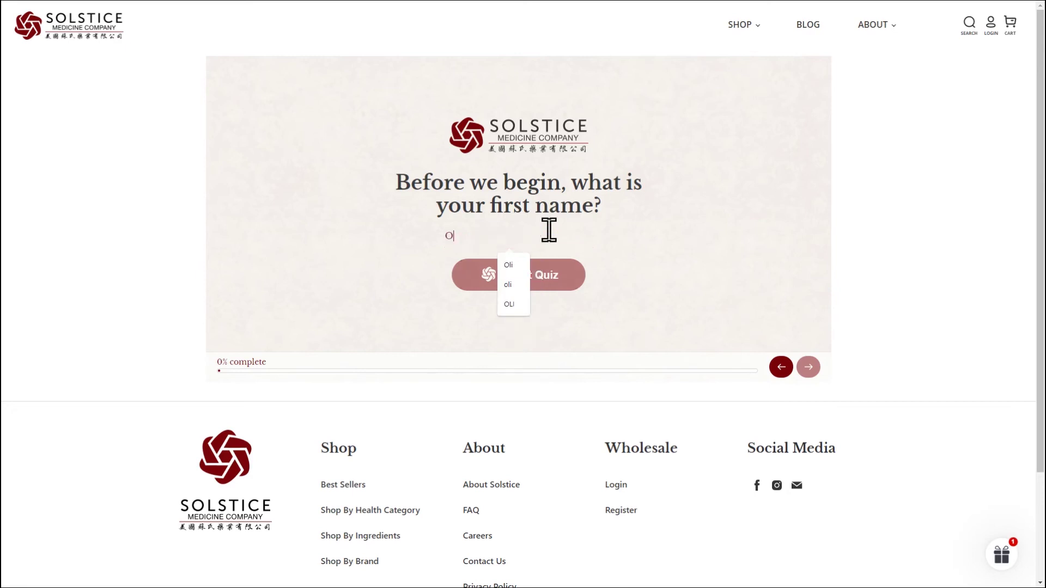
# Submit the first name Oli and continue past the welcome and curiosity steps
pyautogui.press('Return')
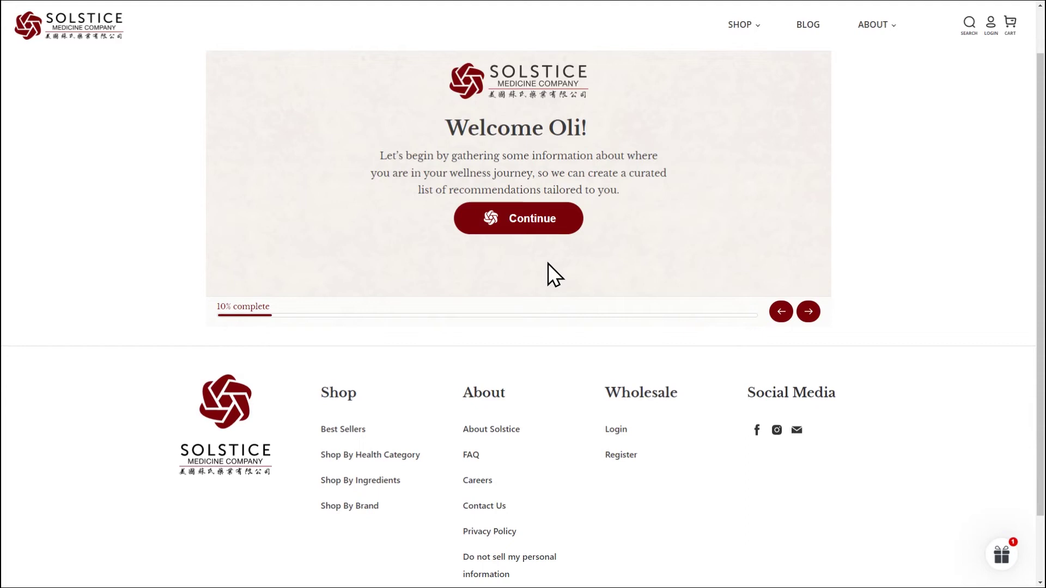
pyautogui.click(553, 220)
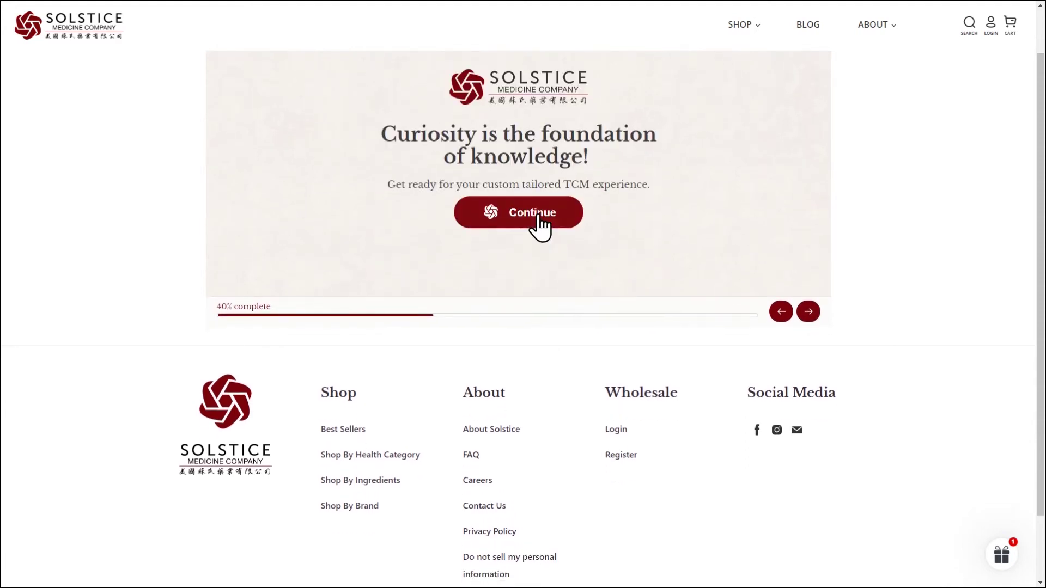
pyautogui.click(537, 218)
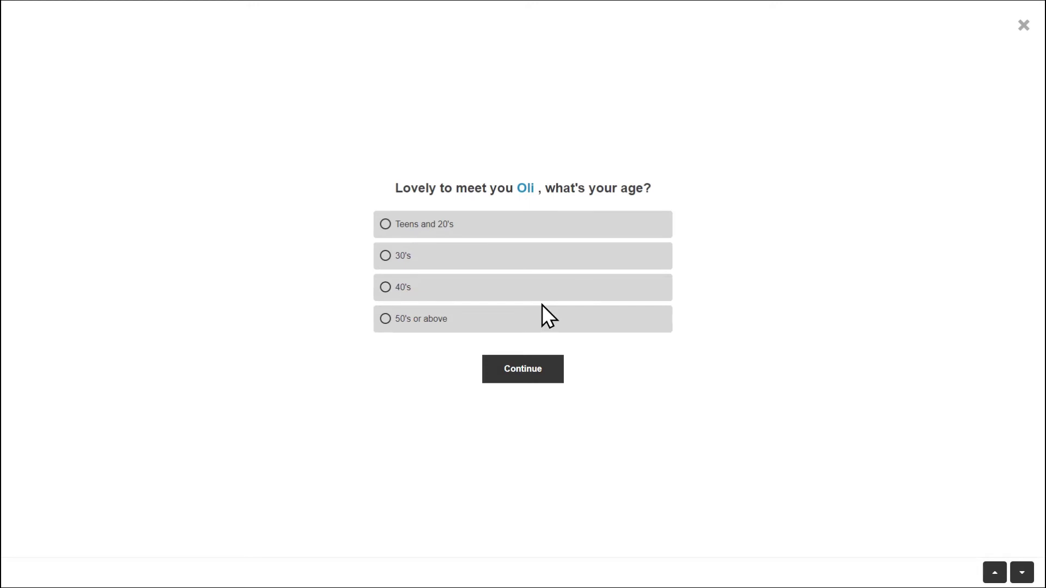
# Choose the 40's age range and scroll through the morning and night routine results
pyautogui.click(541, 299)
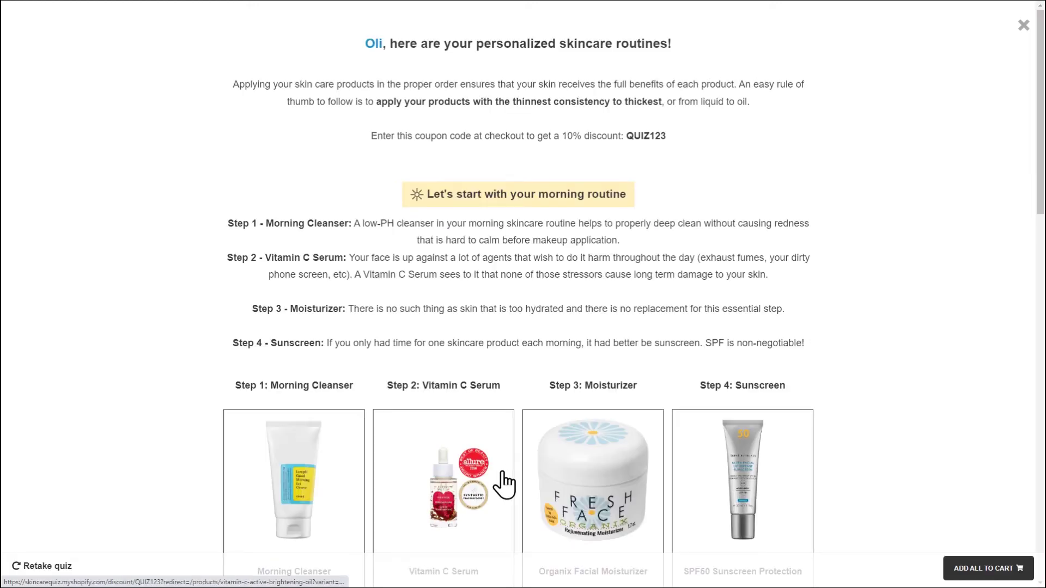
pyautogui.scroll(-8, 861, 355)
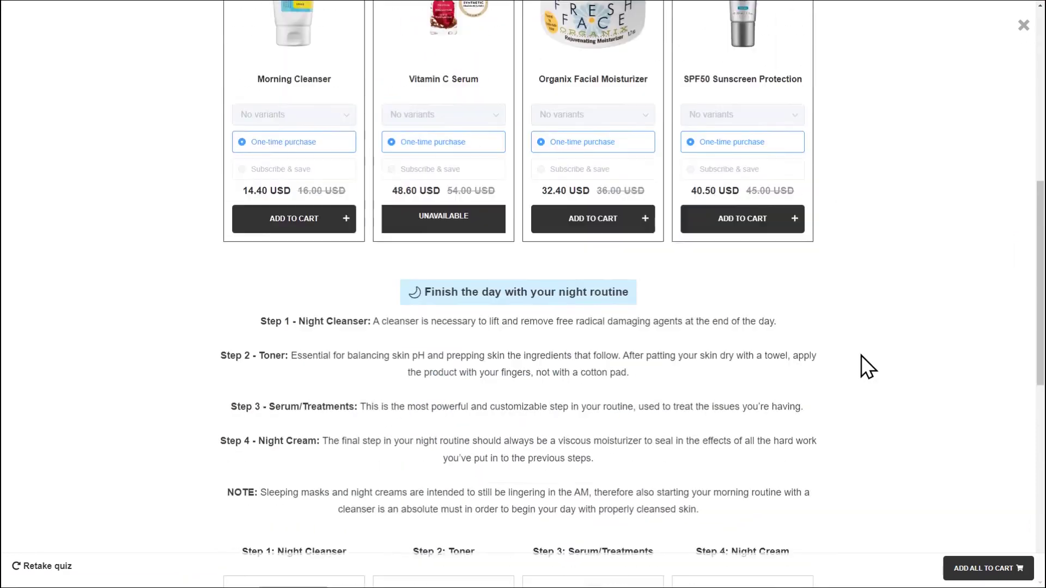
pyautogui.scroll(-8, 861, 355)
pyautogui.scroll(-2, 861, 356)
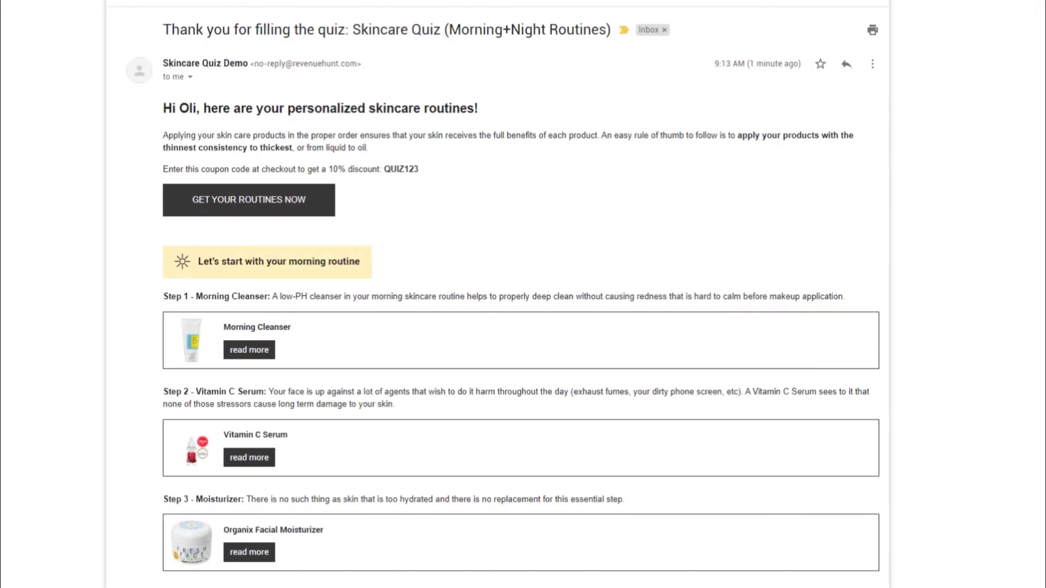
pyautogui.scroll(-1, 520, 301)
pyautogui.scroll(-1, 521, 301)
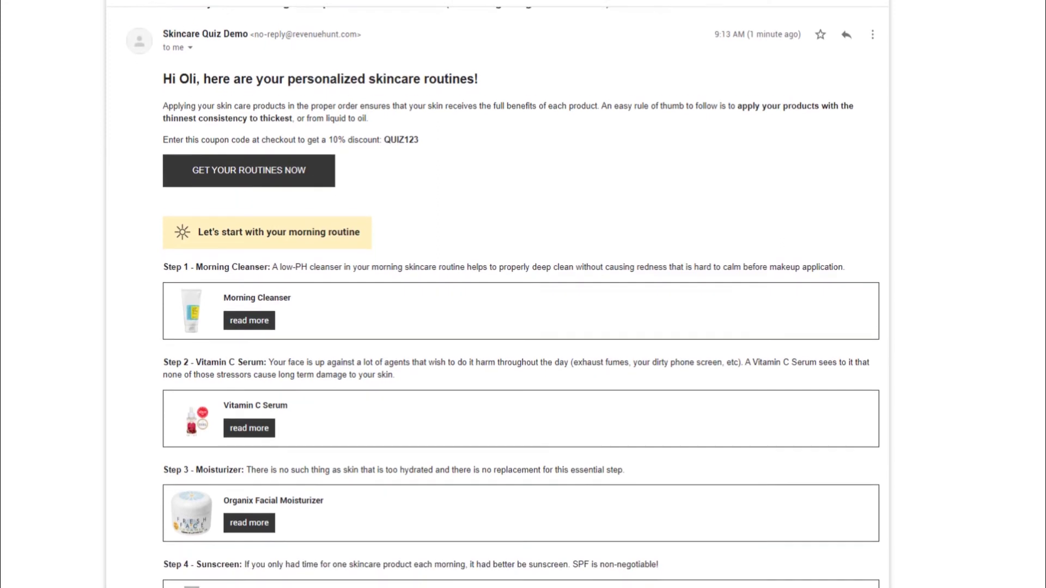
pyautogui.scroll(-1, 521, 301)
pyautogui.scroll(-1, 521, 301)
pyautogui.scroll(-1, 521, 301)
pyautogui.scroll(-2, 521, 300)
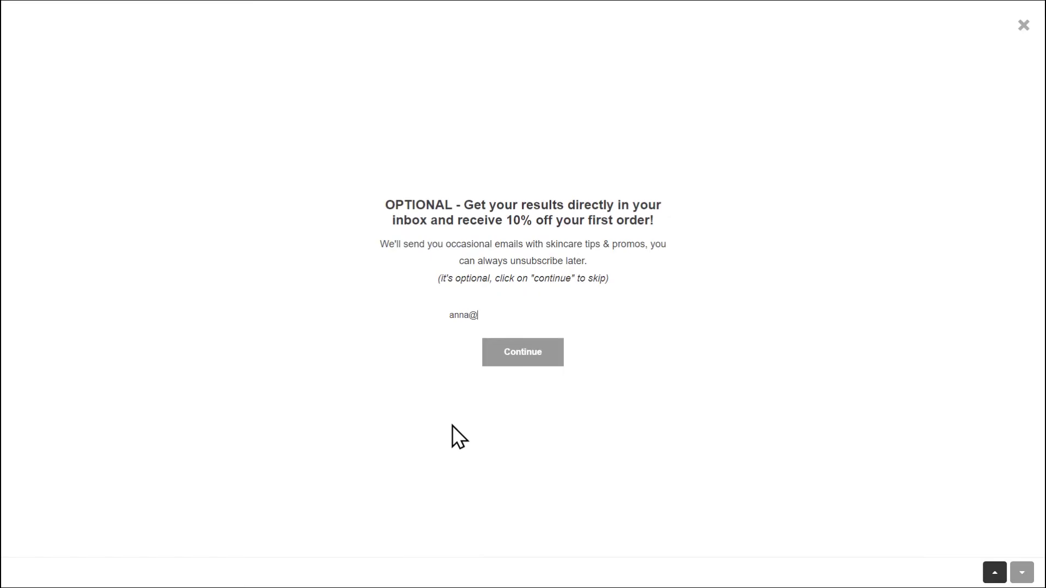
pyautogui.write('revenuehunt')
pyautogui.write('.co')
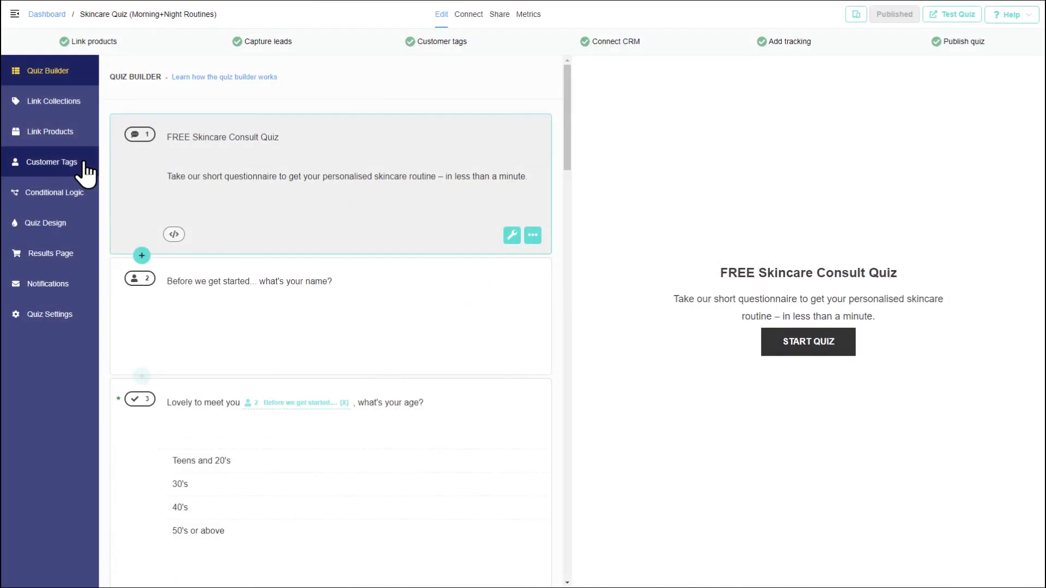
# Show the Customer Tags page and scroll through the age and skin-type answer tags
pyautogui.click(22, 164)
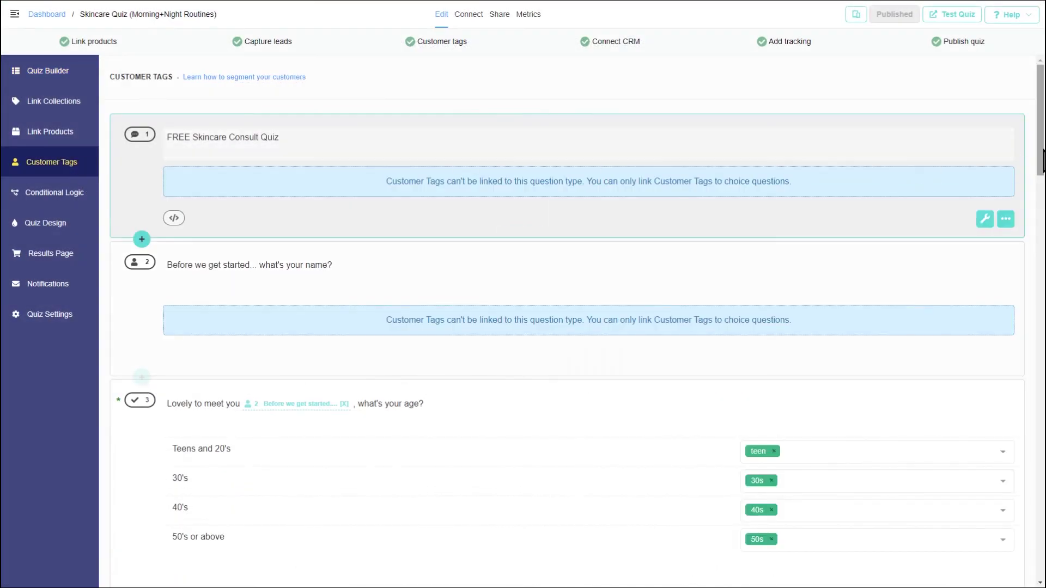
pyautogui.scroll(-1, 1040, 162)
pyautogui.moveTo(1040, 162)
pyautogui.mouseDown()
pyautogui.moveTo(1042, 223)
pyautogui.moveTo(612, 453)
pyautogui.mouseUp()
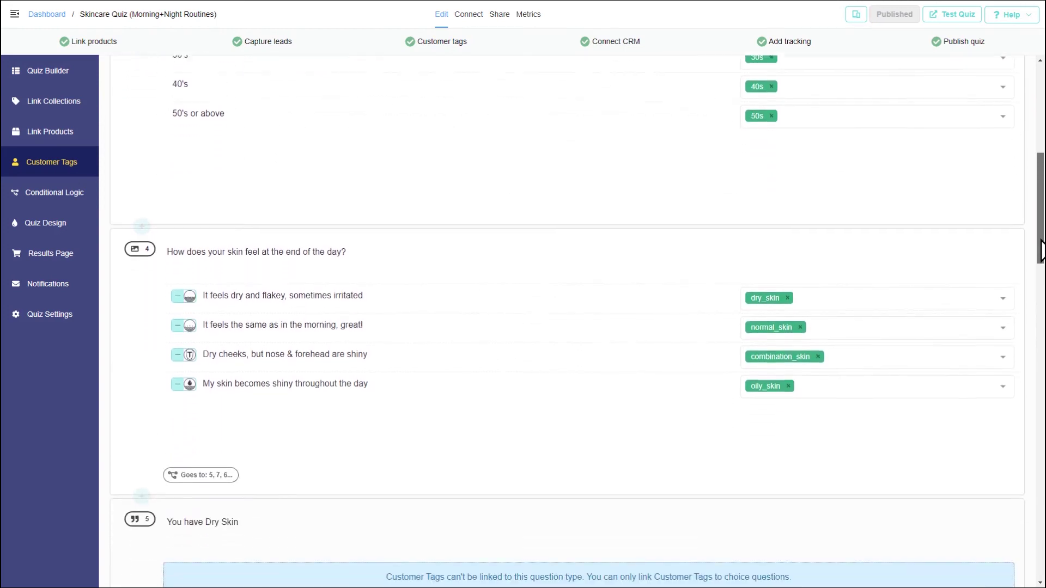
# Show the Notifications results-email template and scroll through its email preview
pyautogui.click(69, 295)
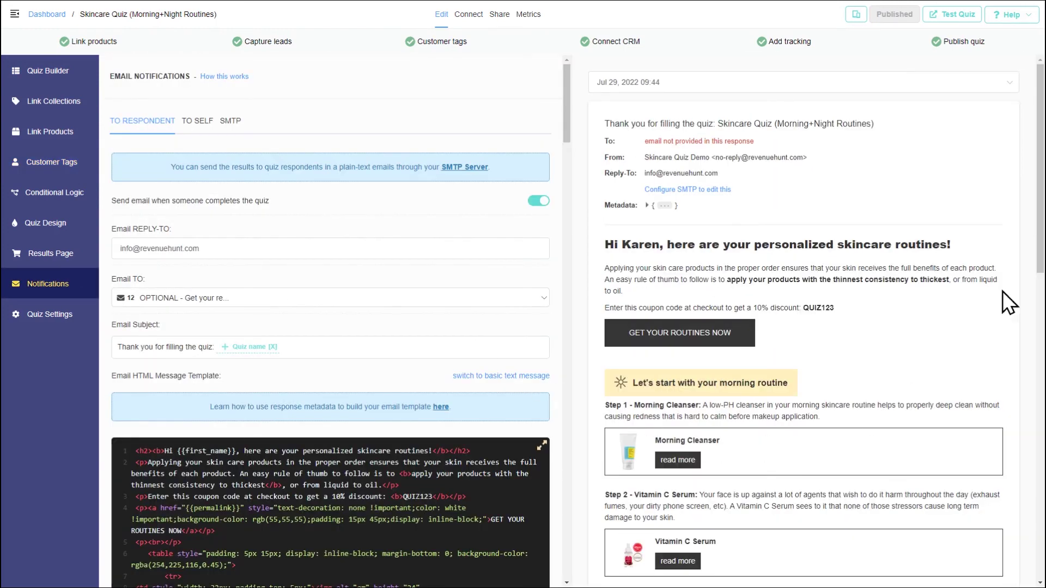
pyautogui.moveTo(1042, 223); pyautogui.dragTo(1038, 461)
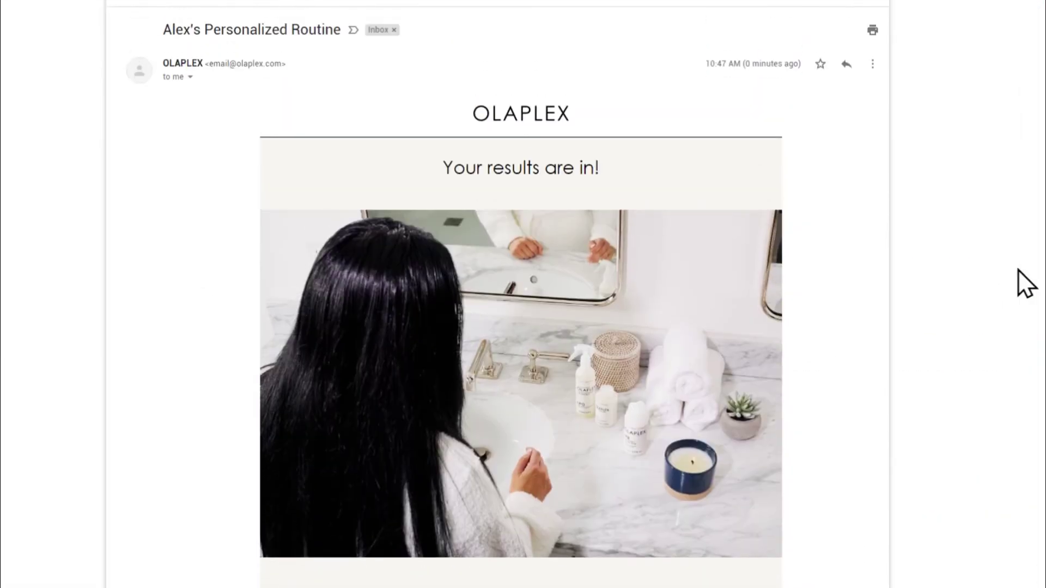
pyautogui.scroll(-1, 1017, 269)
pyautogui.scroll(-2, 1018, 269)
pyautogui.scroll(-3, 1018, 269)
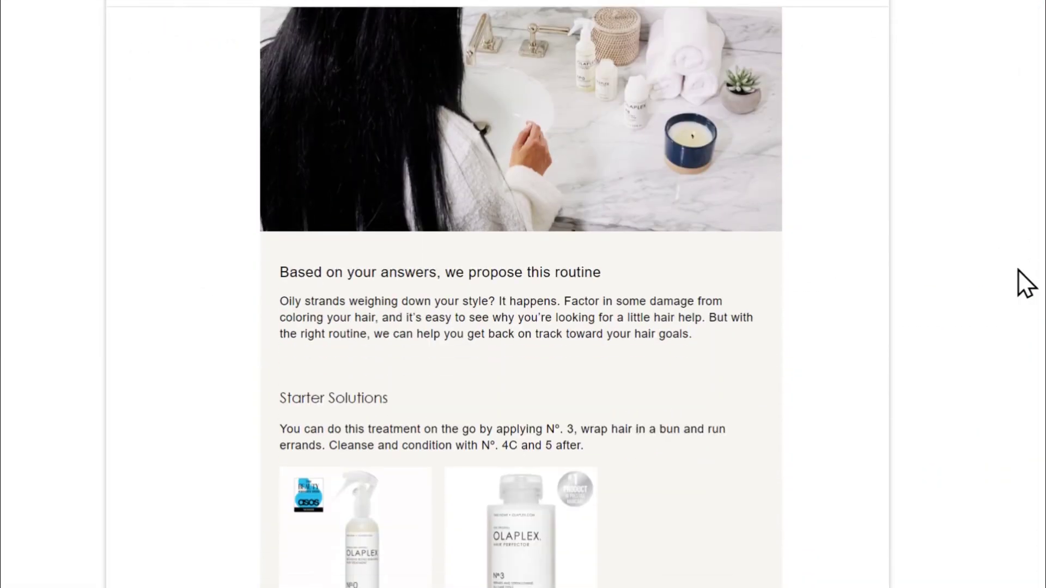
pyautogui.scroll(-2, 1017, 269)
pyautogui.scroll(-2, 1017, 269)
pyautogui.scroll(-3, 1017, 269)
pyautogui.scroll(-3, 1018, 269)
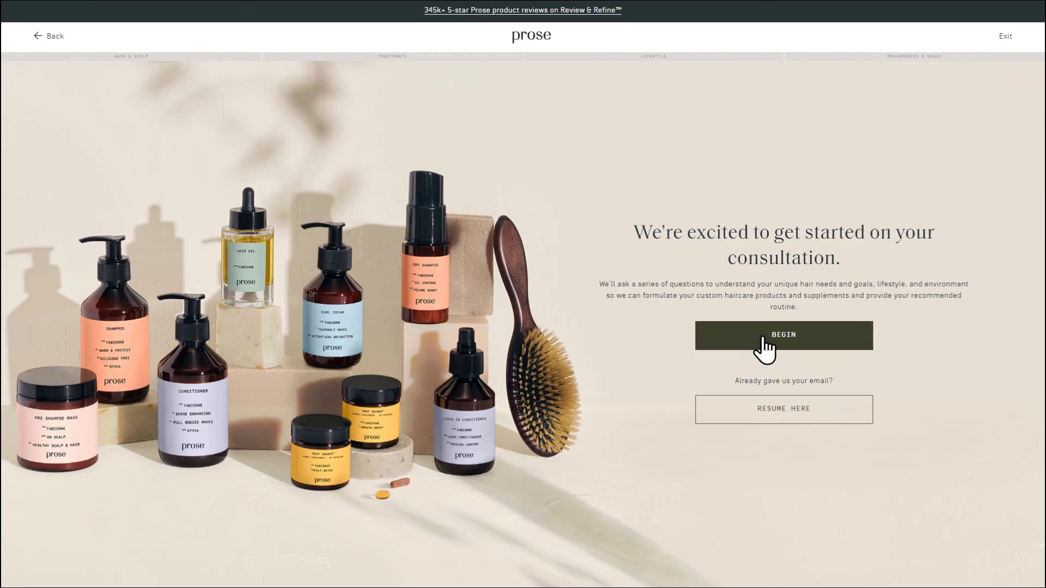
# Start the Prose hair consultation, answering age In my 30s, straight Type 1 texture, length, and Moist
pyautogui.click(761, 333)
pyautogui.click(467, 157)
pyautogui.click(599, 166)
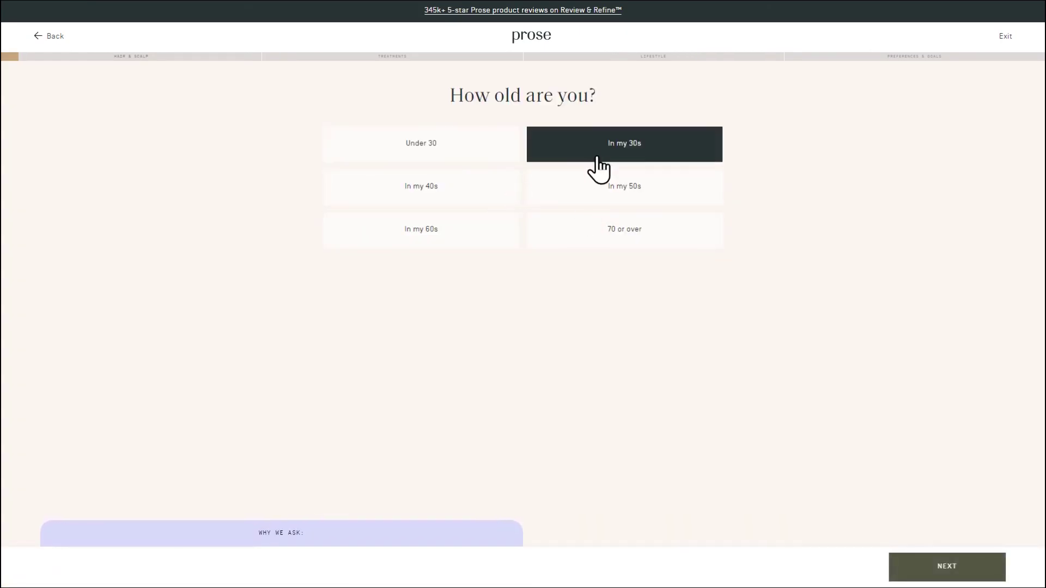
pyautogui.click(976, 564)
pyautogui.click(457, 190)
pyautogui.click(929, 578)
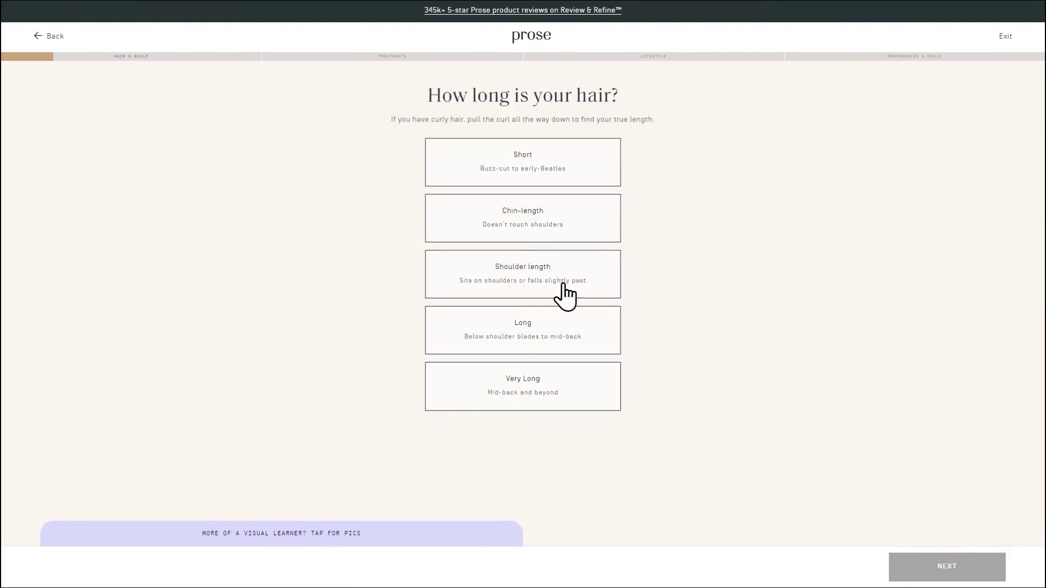
pyautogui.click(560, 294)
pyautogui.click(945, 574)
pyautogui.click(523, 276)
# Answer the How you live questions (menopause, diet, water, odors, stress, outdoor running) up to the name/email form
pyautogui.click(940, 570)
pyautogui.click(523, 294)
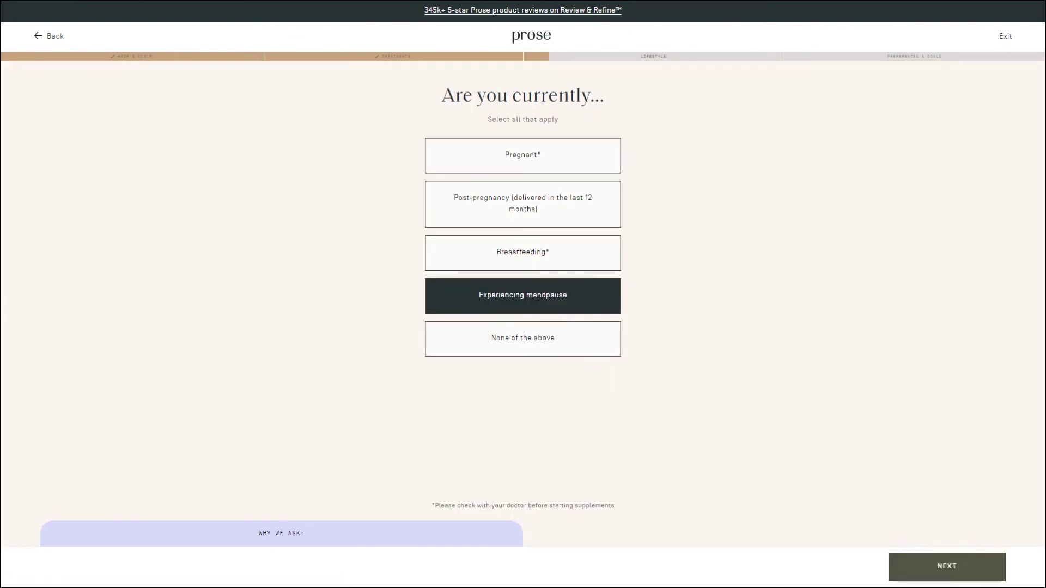
pyautogui.click(946, 567)
pyautogui.click(465, 245)
pyautogui.click(945, 566)
pyautogui.click(605, 270)
pyautogui.click(930, 558)
pyautogui.click(523, 213)
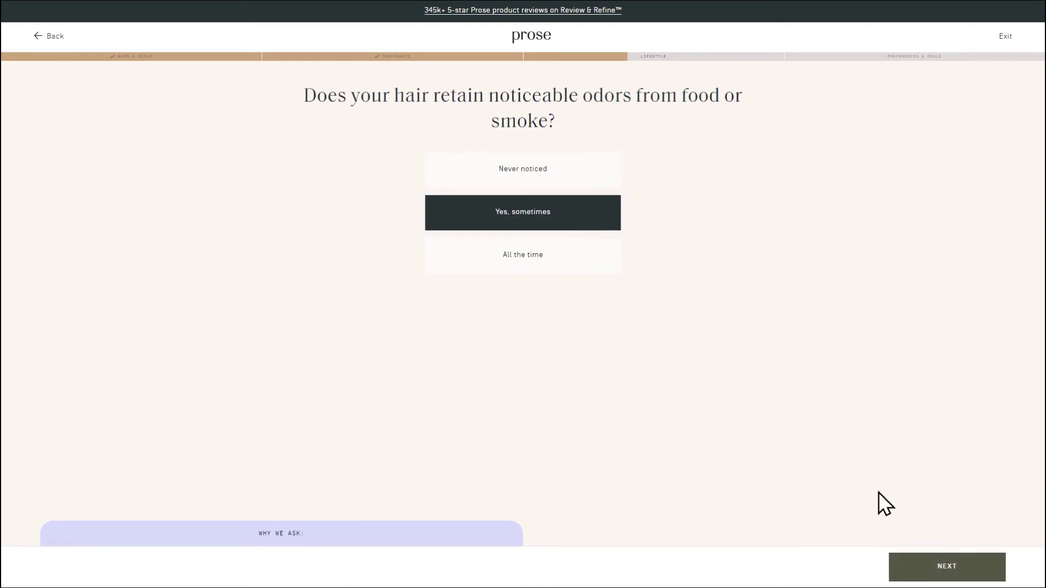
pyautogui.click(945, 566)
pyautogui.click(567, 238)
pyautogui.click(946, 567)
pyautogui.click(466, 209)
pyautogui.click(947, 568)
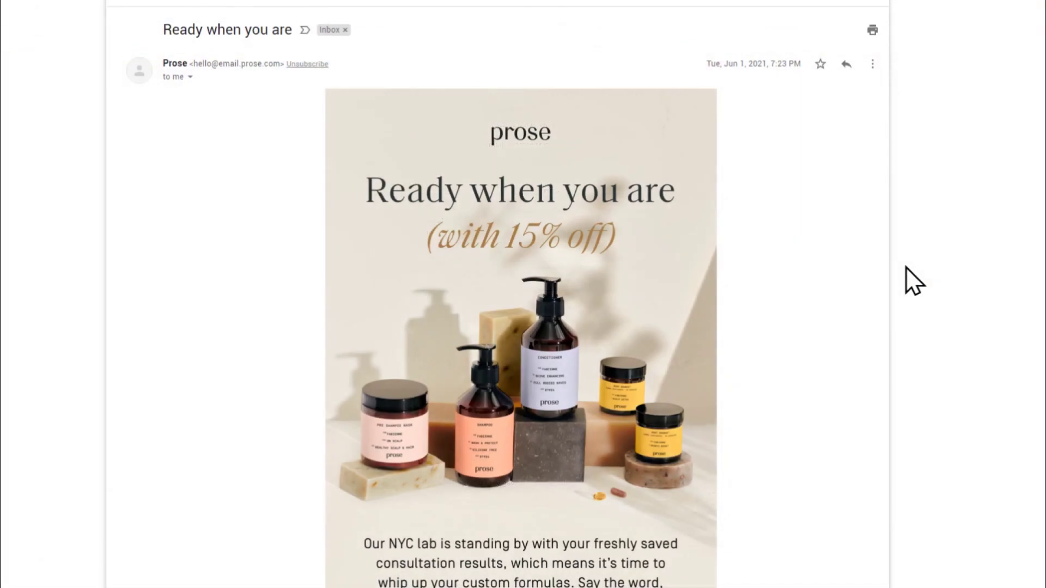
# Scroll through Prose's follow-up 15%-off email
pyautogui.scroll(-1, 906, 267)
pyautogui.scroll(-2, 905, 267)
pyautogui.scroll(-2, 905, 267)
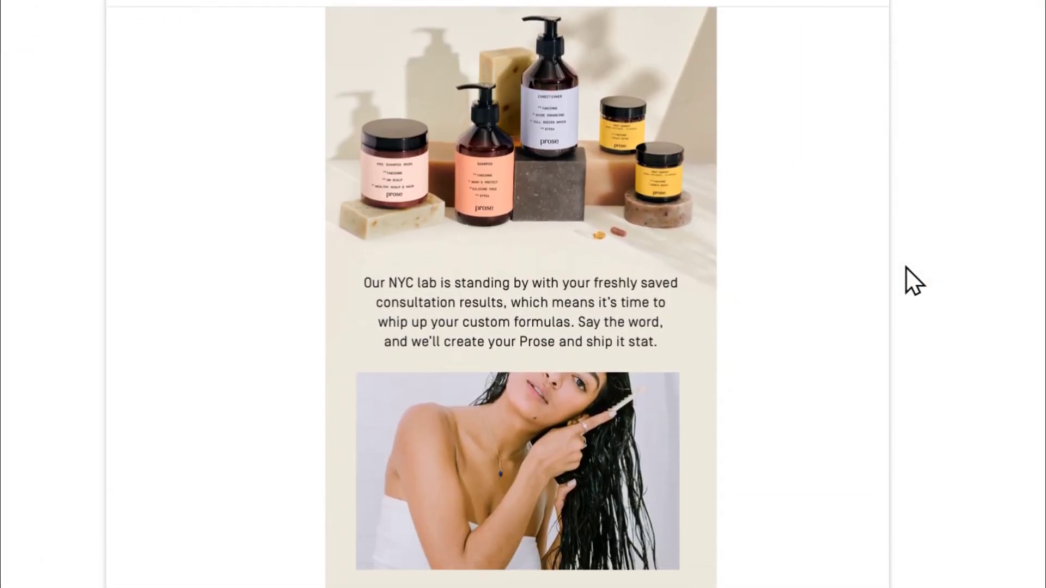
pyautogui.scroll(-1, 905, 267)
pyautogui.scroll(-3, 905, 267)
pyautogui.scroll(-5, 905, 267)
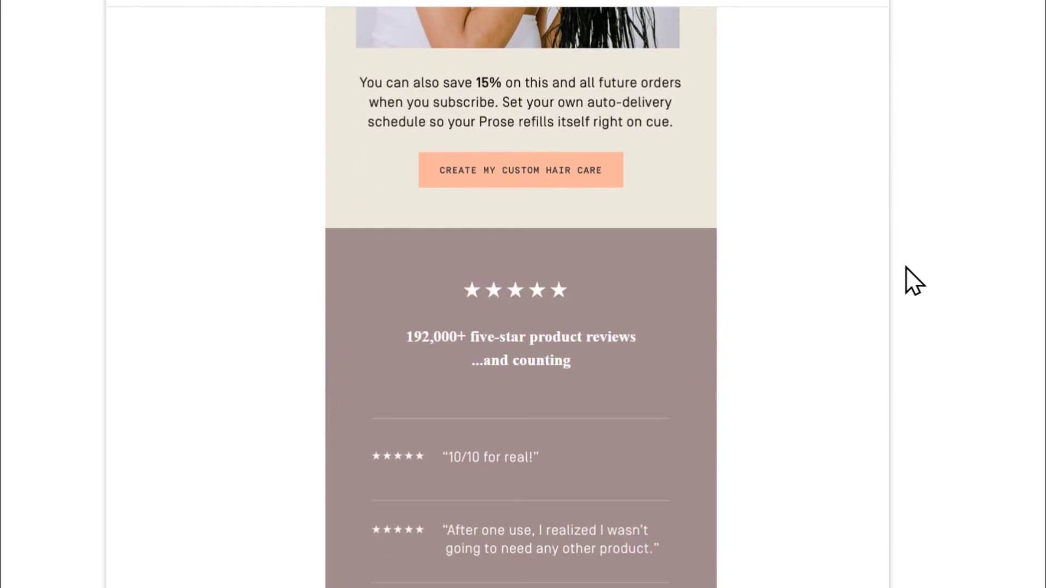
pyautogui.scroll(-1, 906, 267)
pyautogui.scroll(-1, 905, 267)
pyautogui.scroll(-1, 905, 267)
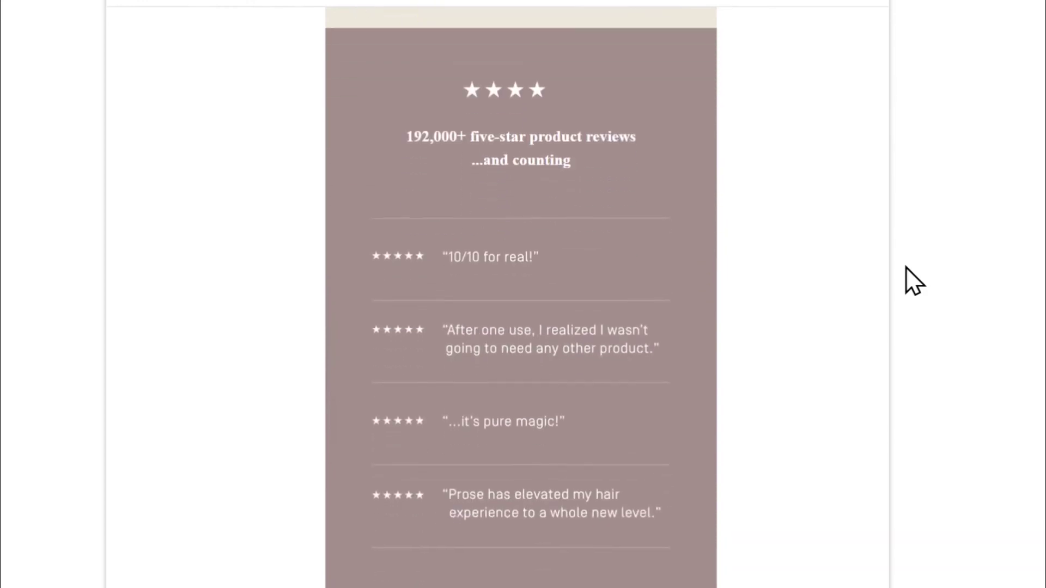
pyautogui.scroll(-1, 905, 267)
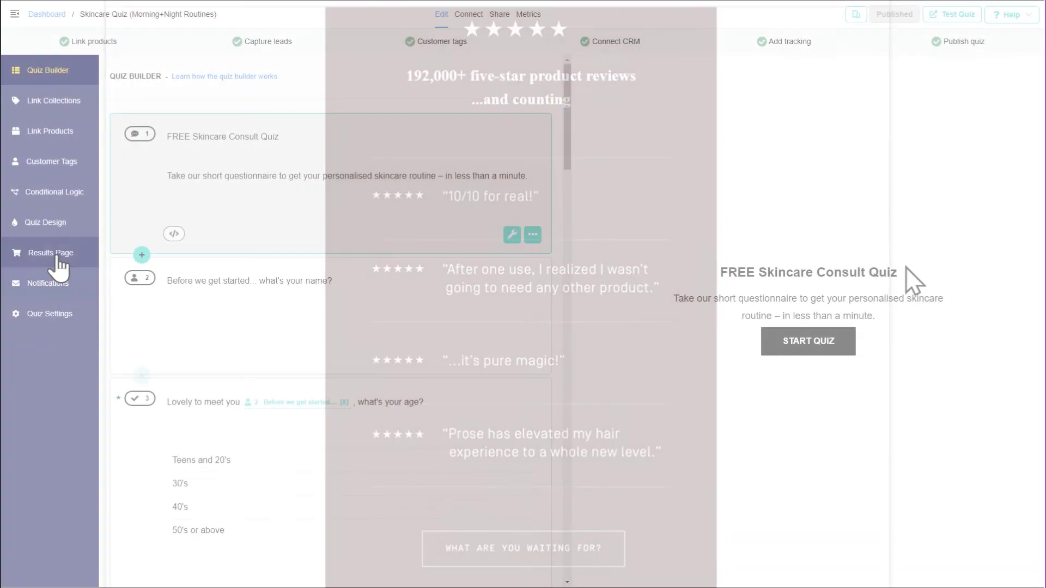
pyautogui.click(57, 256)
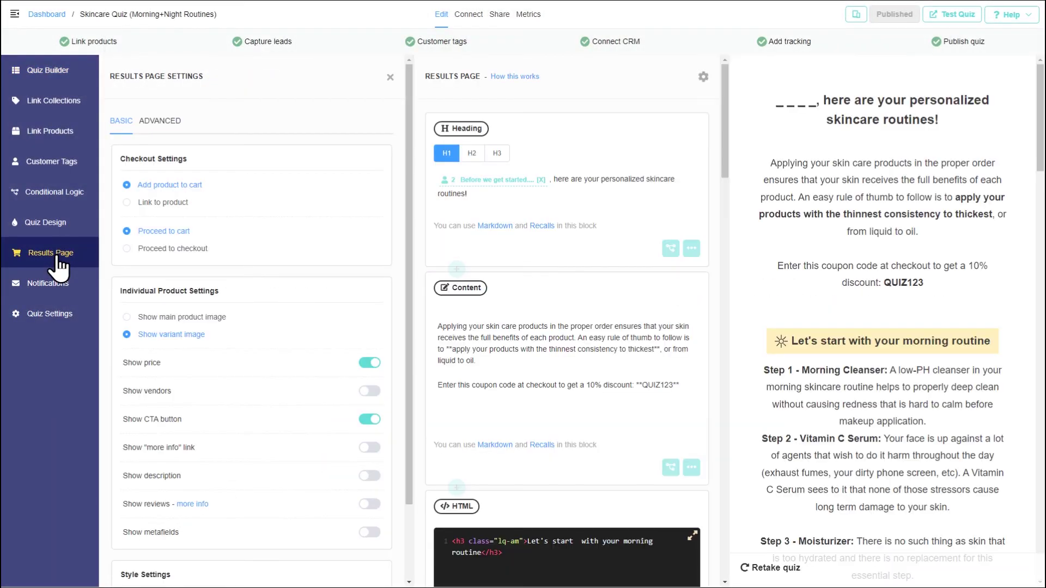
# Show the ADVANCED results page settings and scroll to product cards discounted by the 10% QUIZ123 coupon
pyautogui.click(161, 122)
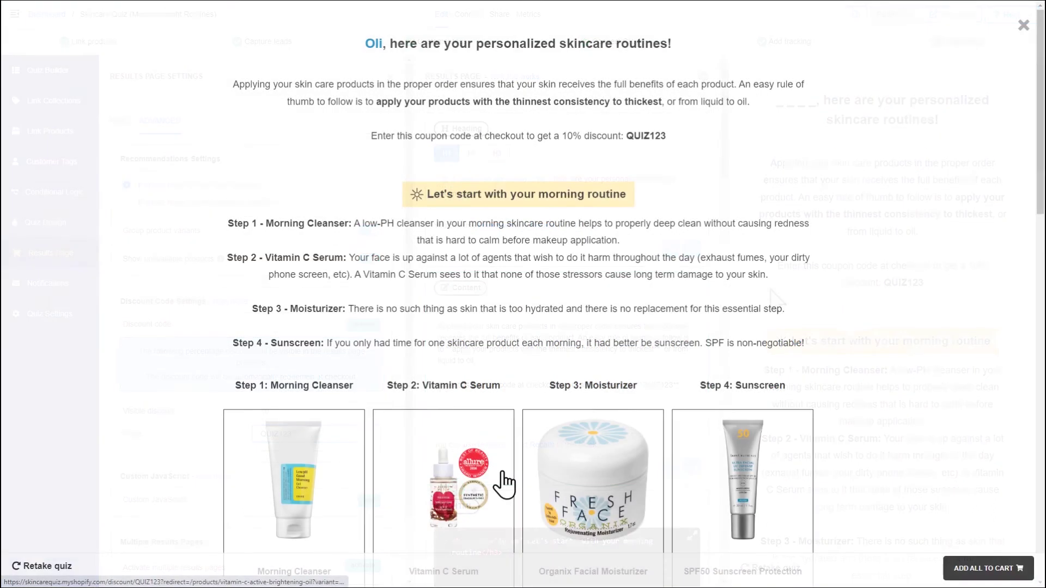
pyautogui.scroll(-3, 836, 335)
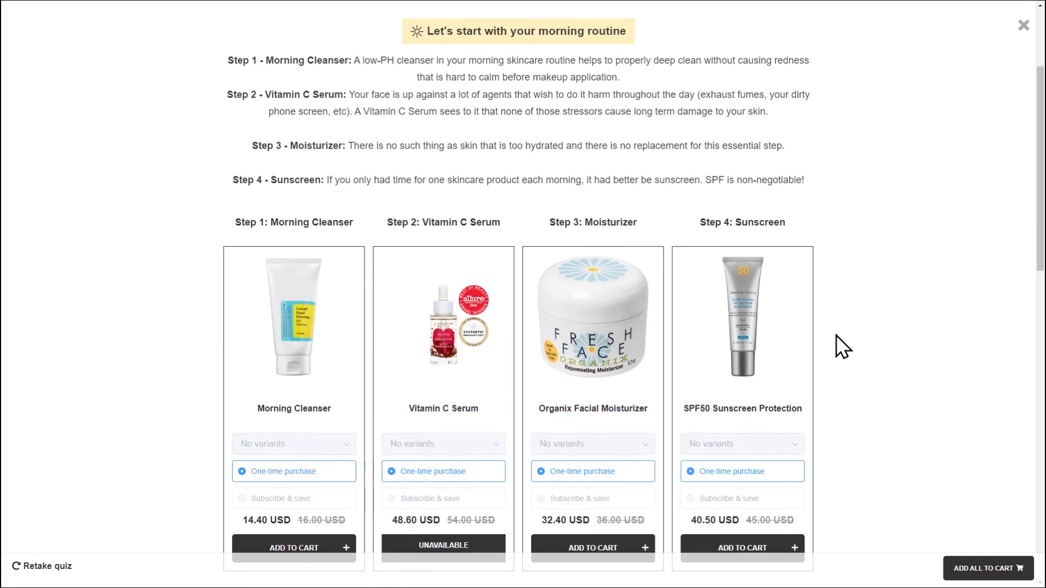
pyautogui.scroll(-1, 836, 335)
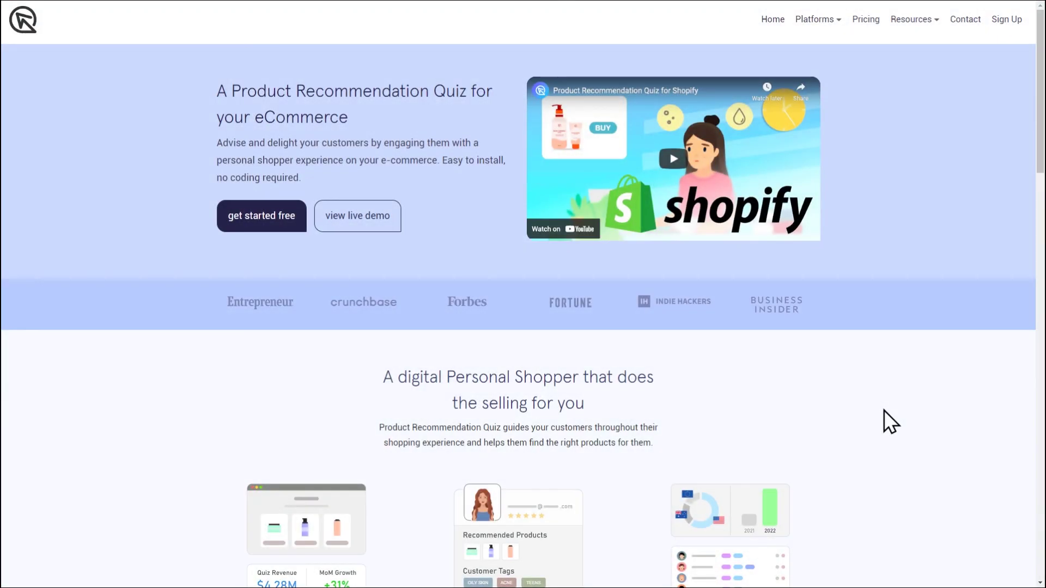
pyautogui.moveTo(914, 19)
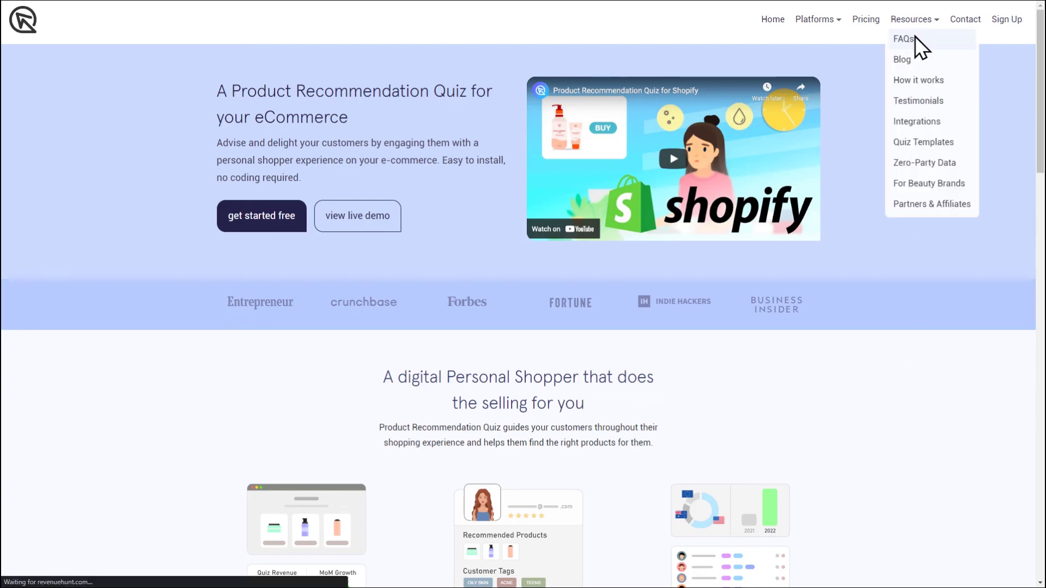
# Scroll the RevenueHunt FAQ page to the first-quiz tutorial videos, then go to the Contact page
pyautogui.scroll(-4, 927, 309)
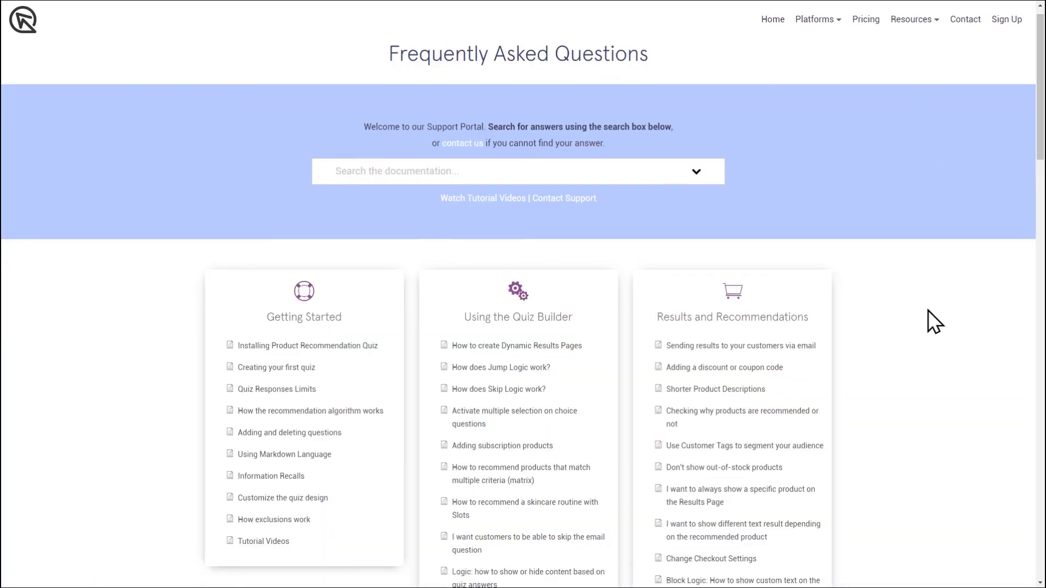
pyautogui.scroll(-4, 928, 310)
pyautogui.scroll(-5, 927, 309)
pyautogui.scroll(-5, 927, 309)
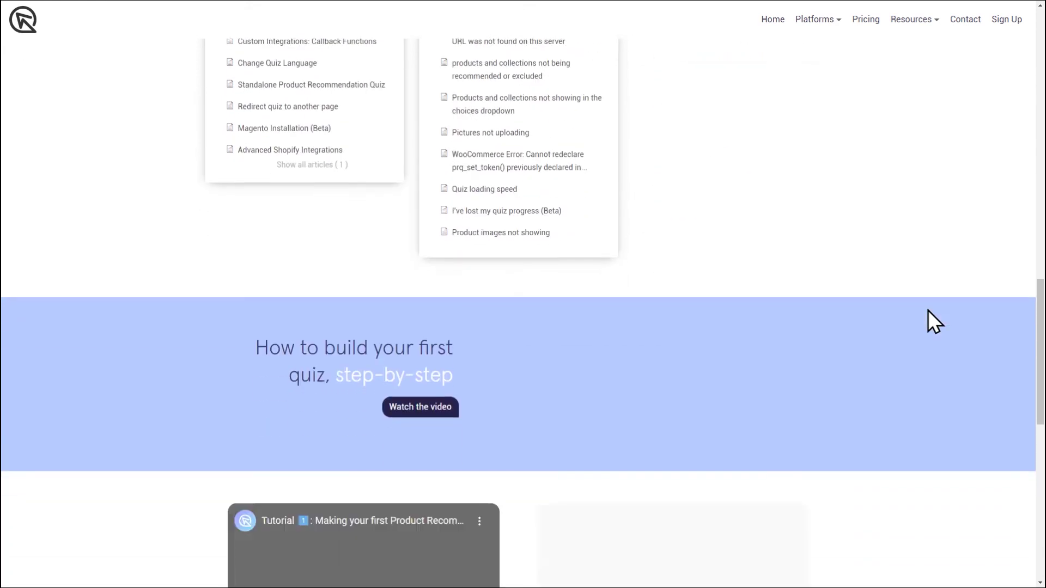
pyautogui.scroll(-3, 927, 310)
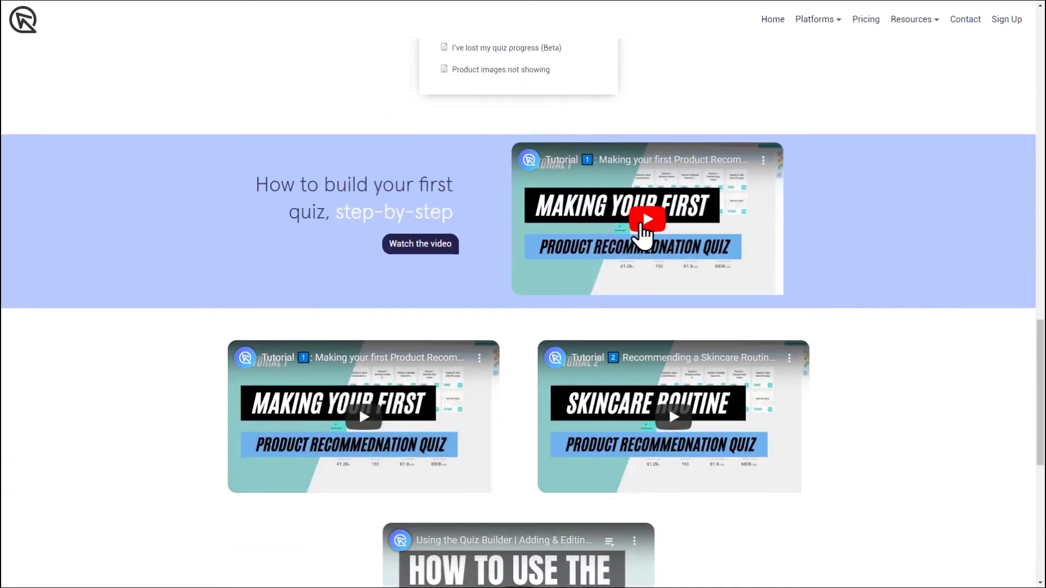
pyautogui.click(966, 26)
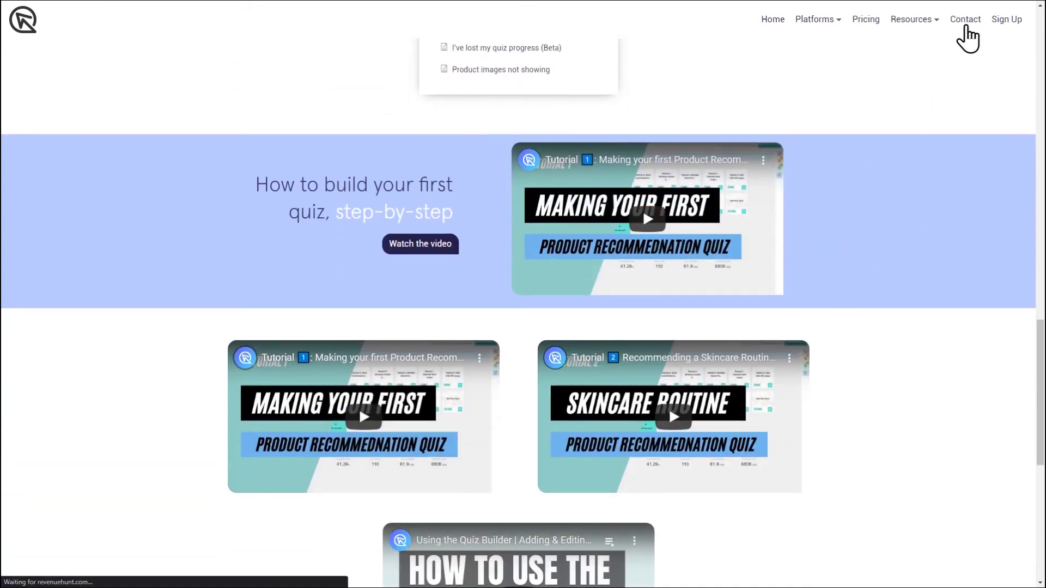